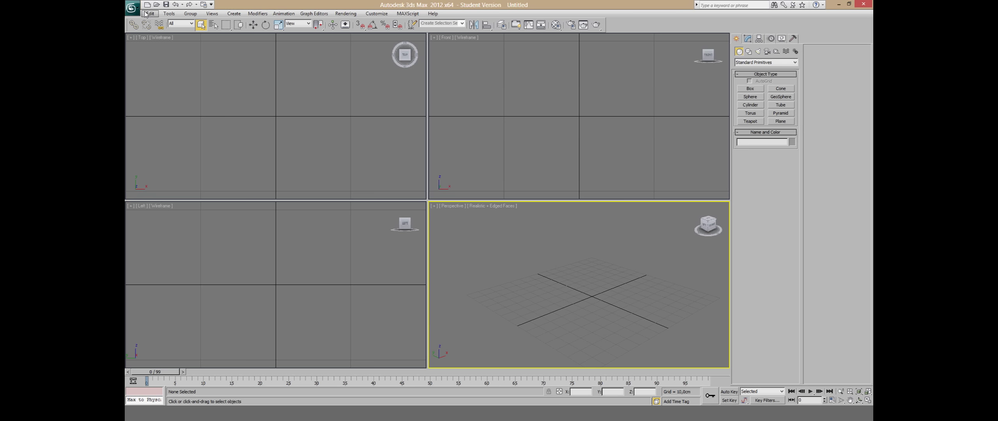
Step: Open the scene file 'meine erste Scene'
left_click(156, 6)
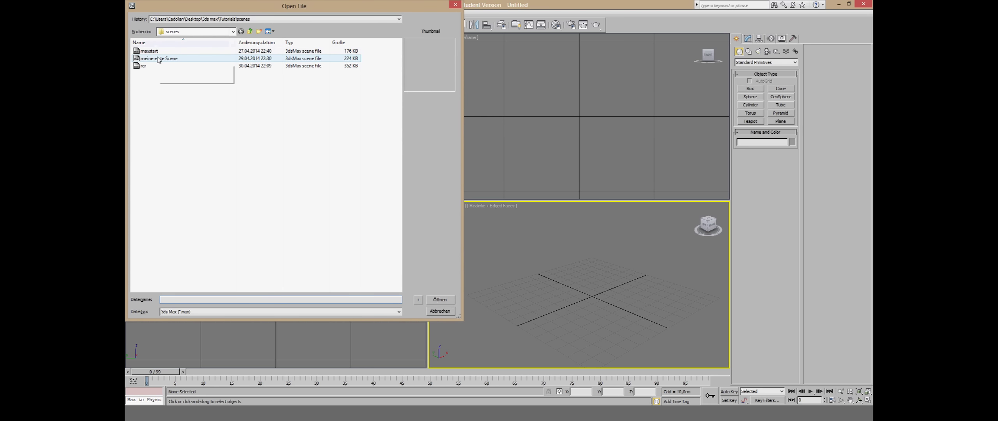
left_click(158, 58)
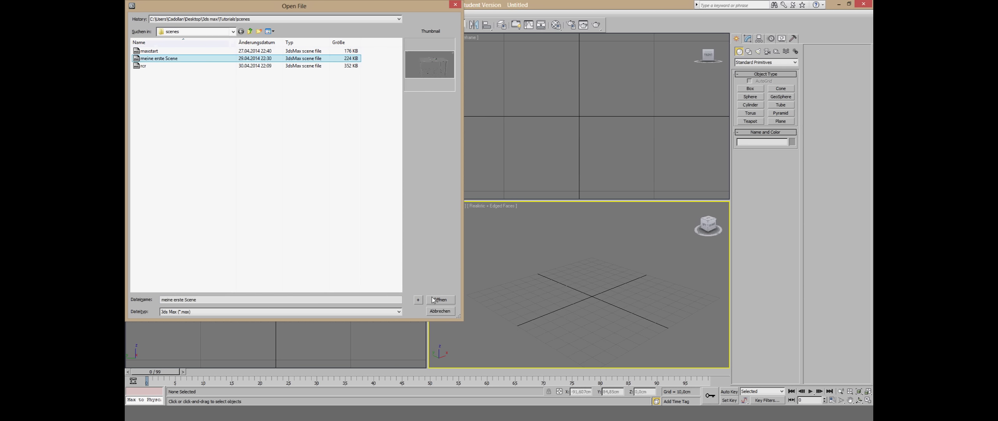
left_click(430, 299)
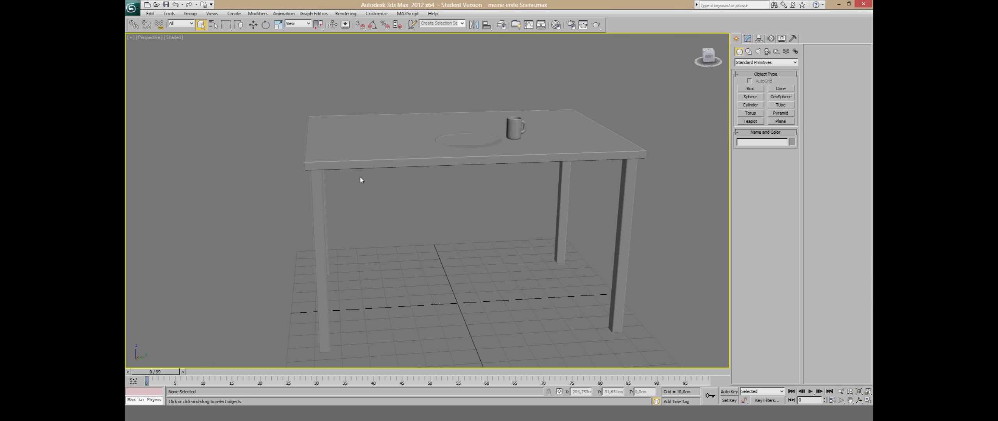
Step: Select the table, plate and mug in turn to check their names
left_click(390, 145)
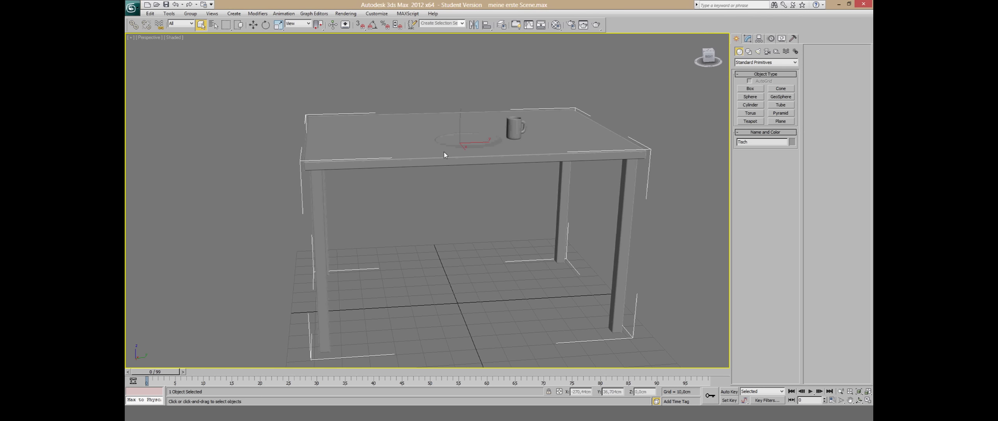
left_click(477, 147)
left_click(513, 135)
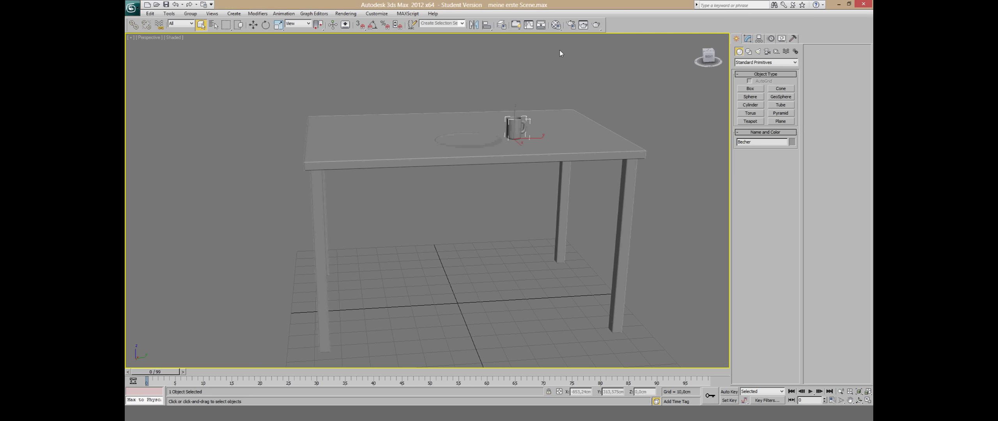
Step: Switch the Material Editor from Slate to Compact mode and move its window aside
left_click(555, 25)
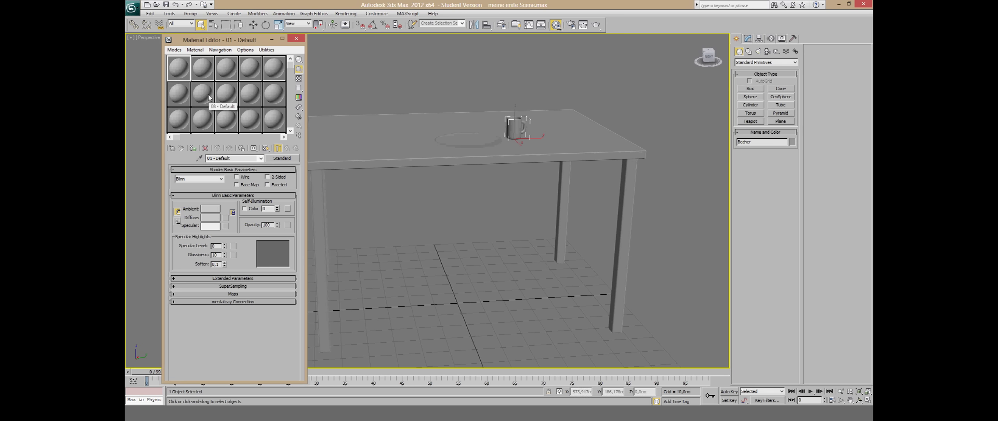
left_click(195, 50)
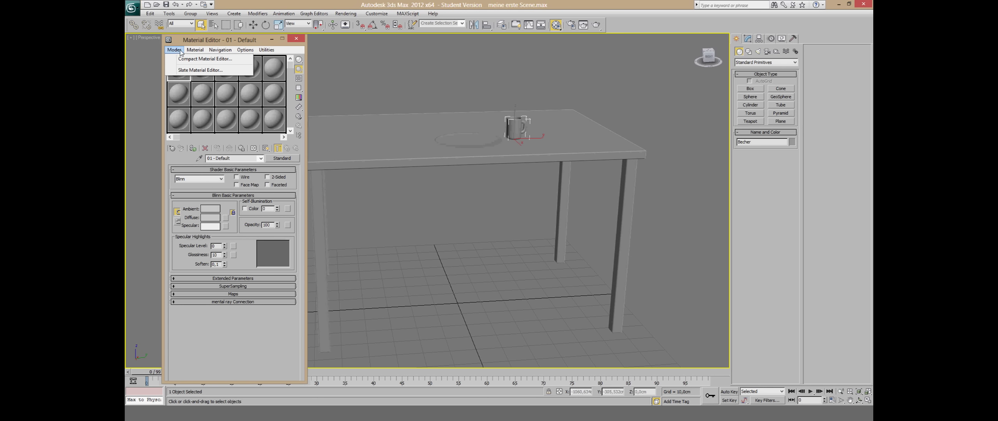
left_click(191, 60)
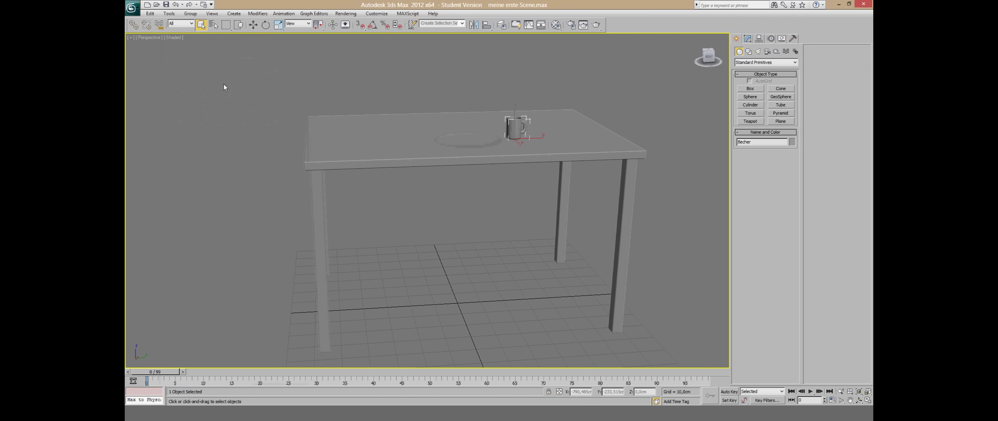
key("m")
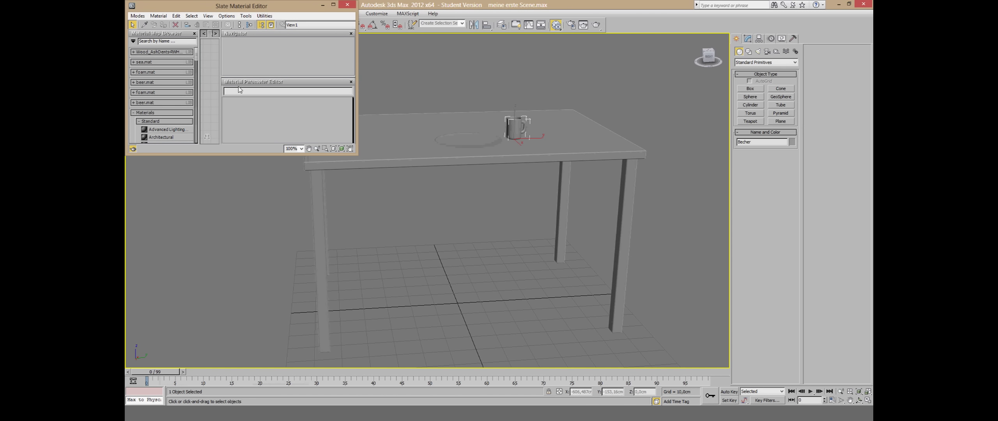
left_click(138, 17)
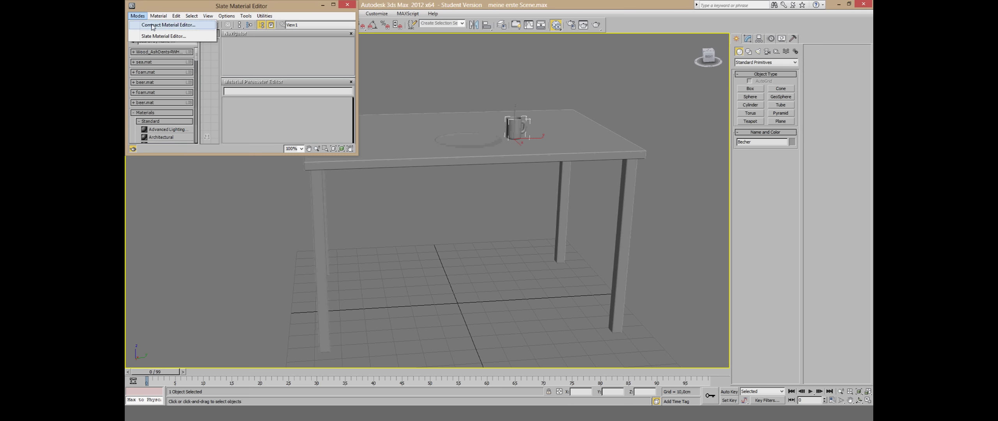
left_click(152, 26)
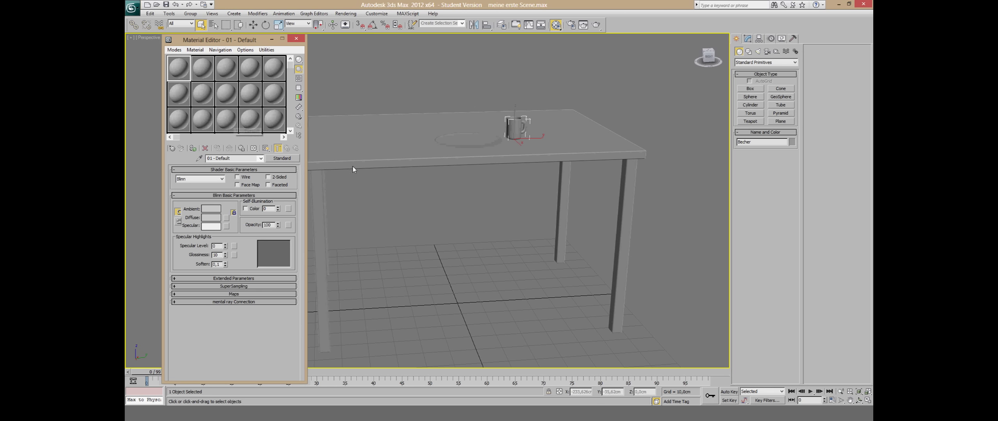
left_click_drag(244, 41, 240, 41)
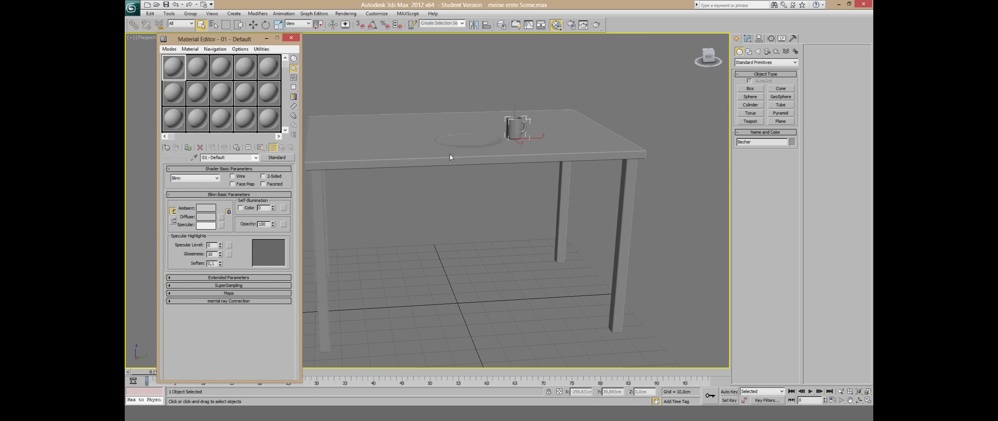
Step: Assign the first sample material to the table and rename it Tisch_shader
left_click(427, 155)
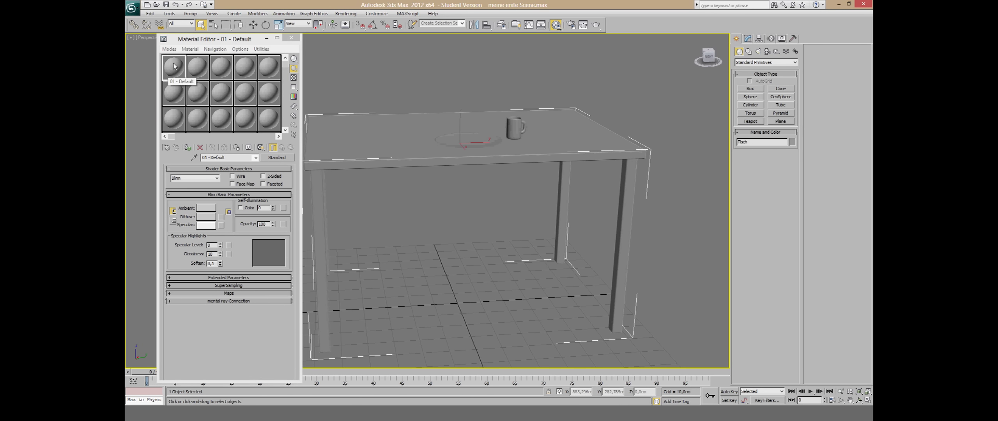
left_click(221, 70)
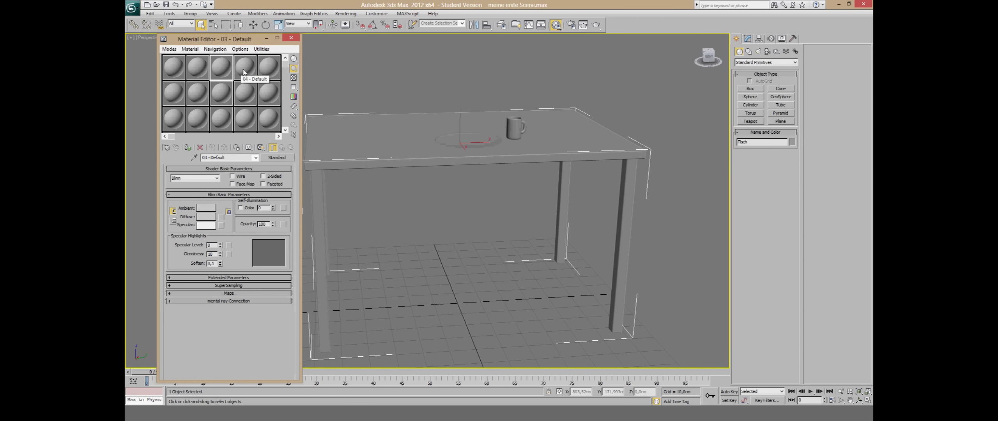
left_click(176, 70)
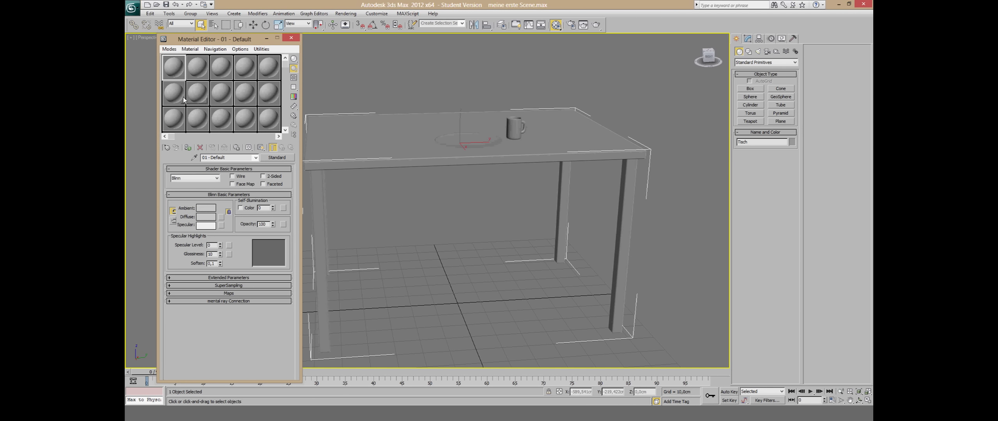
left_click(188, 149)
left_click(188, 148)
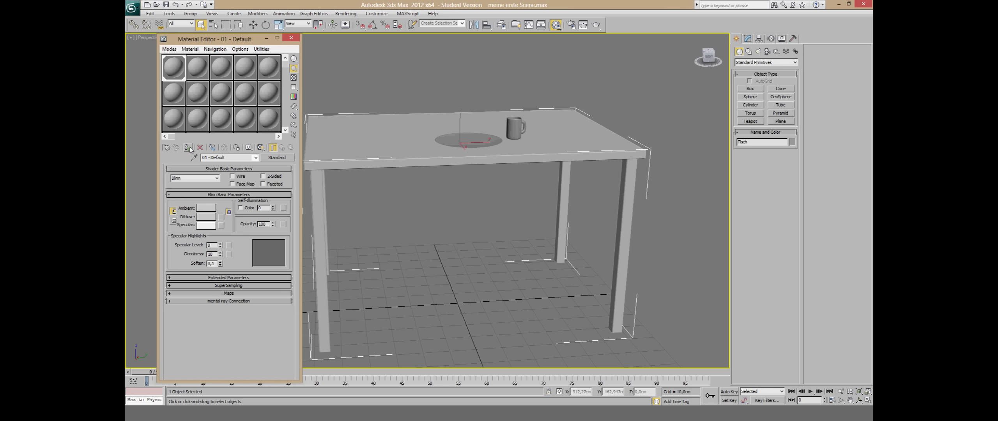
left_click(218, 157)
type("Tisch_shader")
Step: Show Tisch_shader in the viewport and set its diffuse to light beige (R218 G182 B150)
left_click(260, 148)
left_click(206, 216)
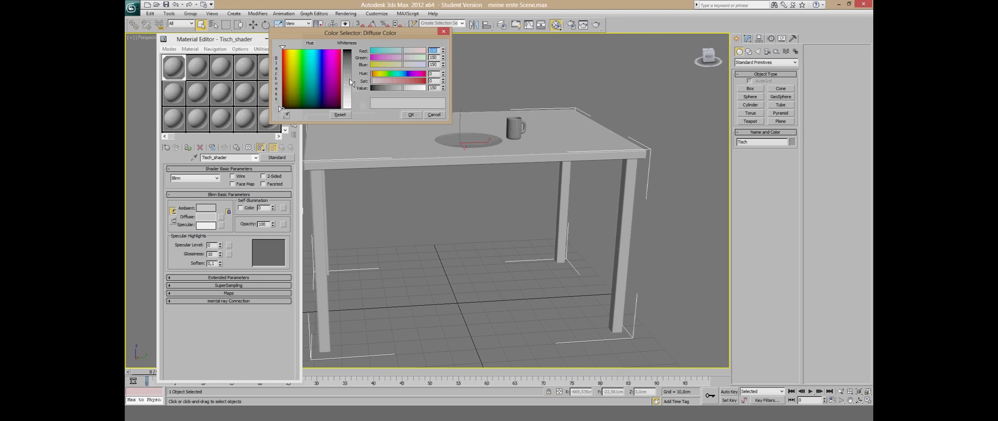
left_click_drag(292, 74, 287, 70)
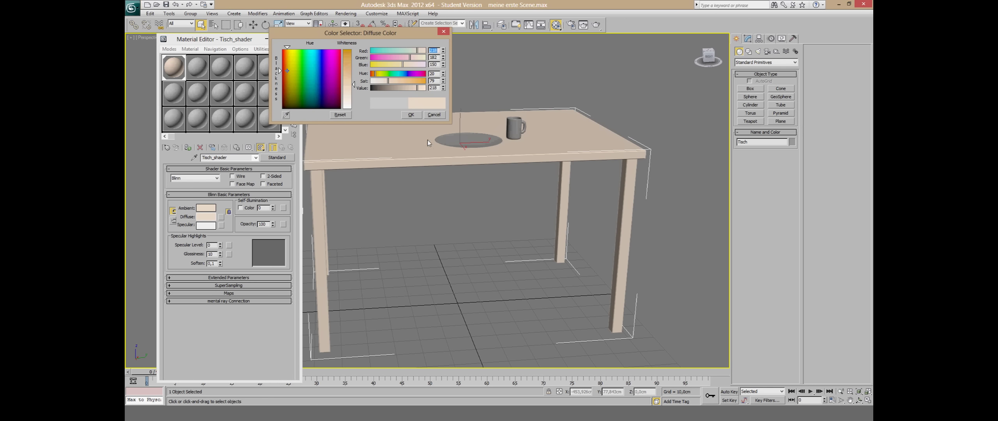
left_click(410, 115)
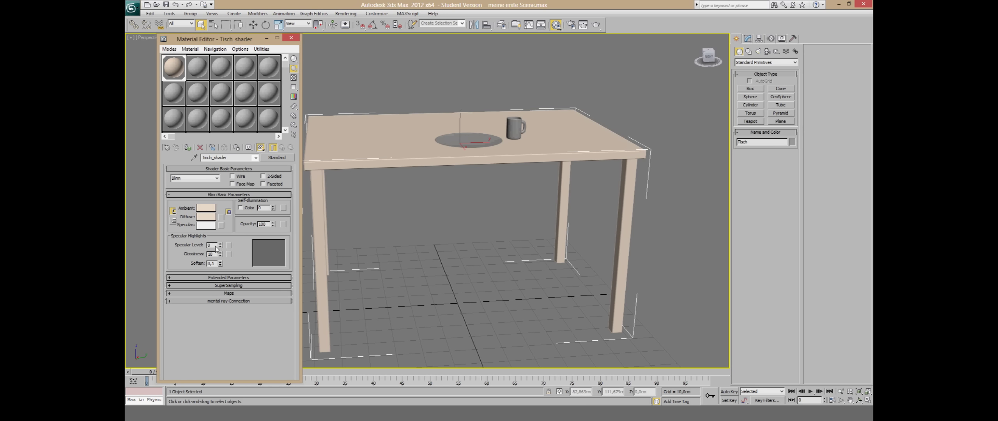
Step: Adjust Tisch_shader's Specular Level and Glossiness, and open an enlarged sample preview
left_click_drag(216, 246, 187, 244)
type("50")
left_click(213, 255)
double_click(213, 254)
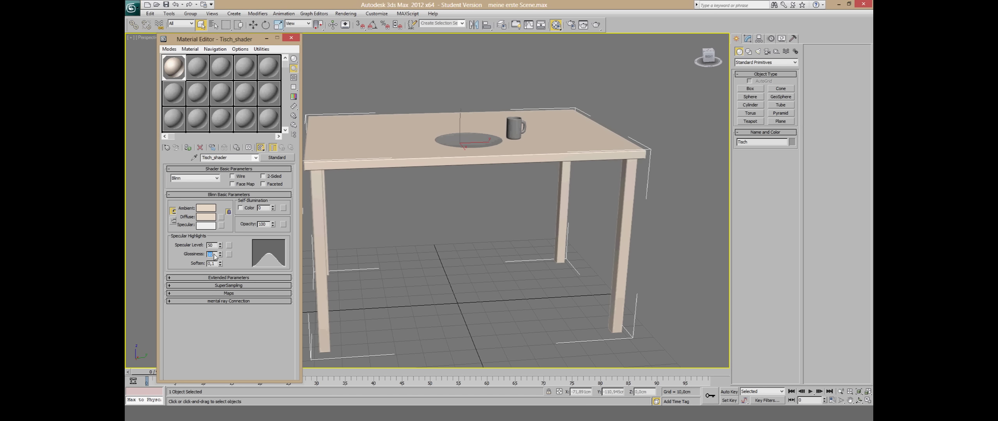
type("5")
key("Return")
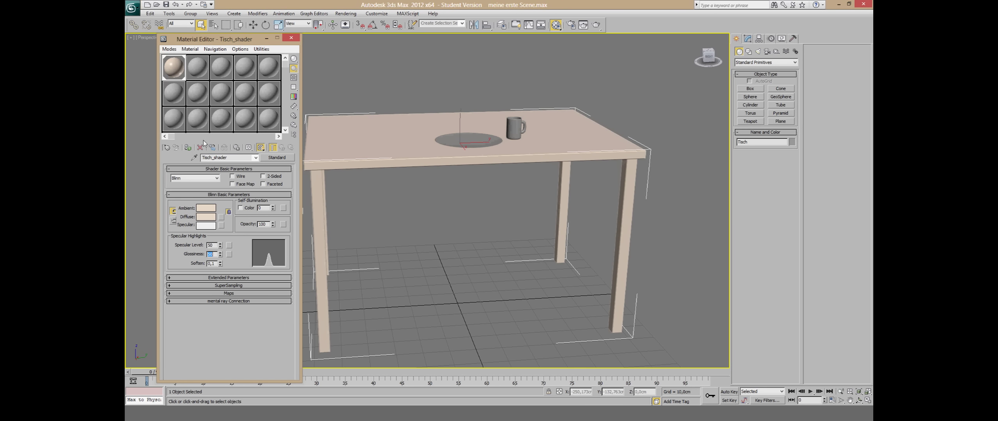
double_click(172, 74)
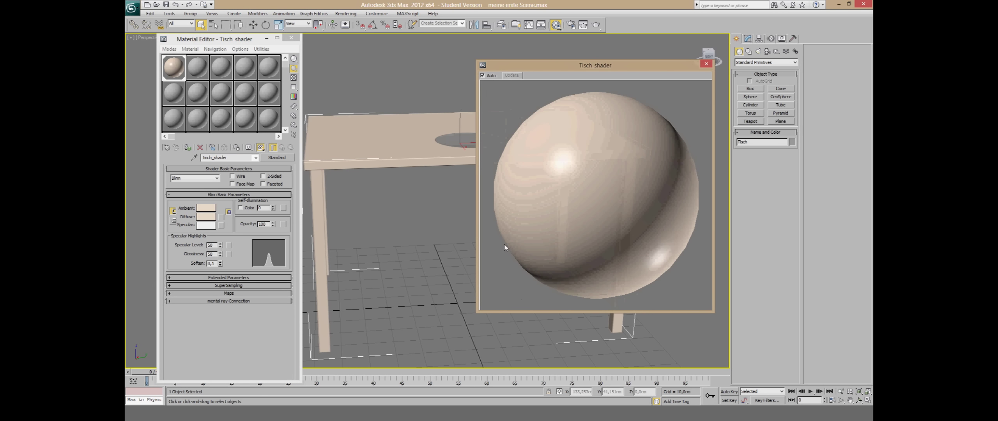
mouse_move(478, 312)
left_mouse_down()
mouse_move(507, 259)
mouse_move(496, 265)
left_mouse_up()
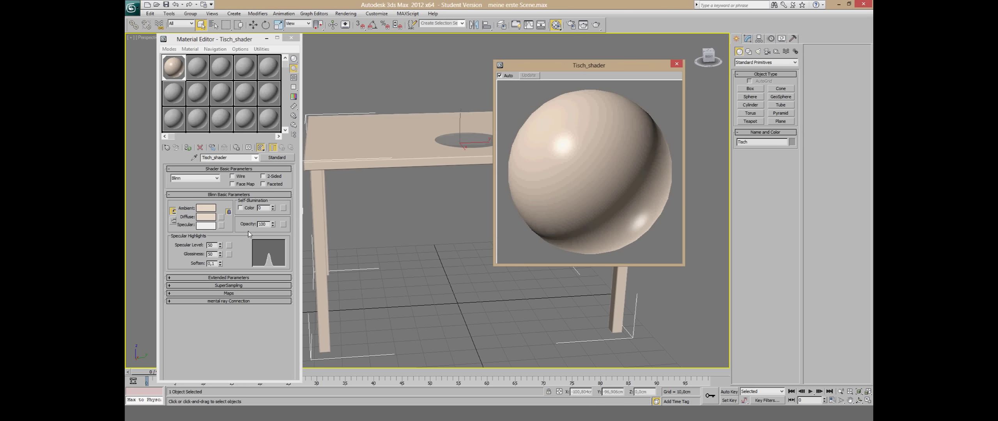
Step: Set Tisch_shader's Specular Level to 5 and Glossiness to 5
left_click(212, 246)
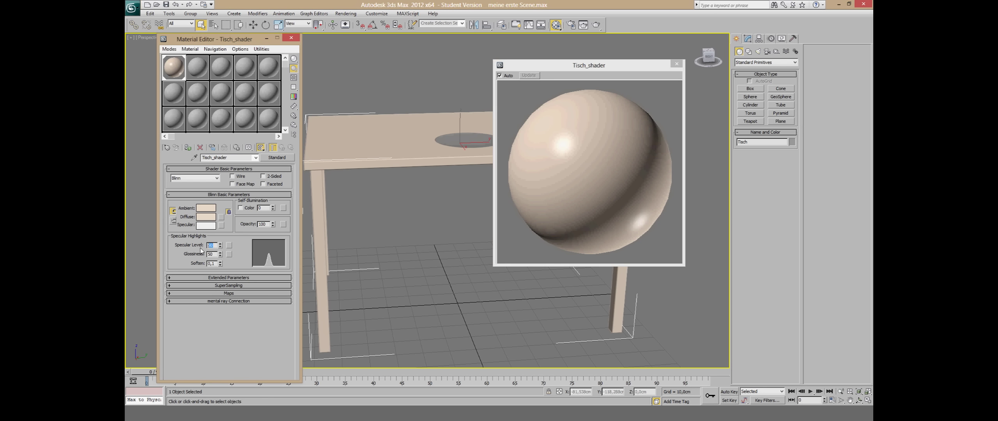
type("5")
key("Return")
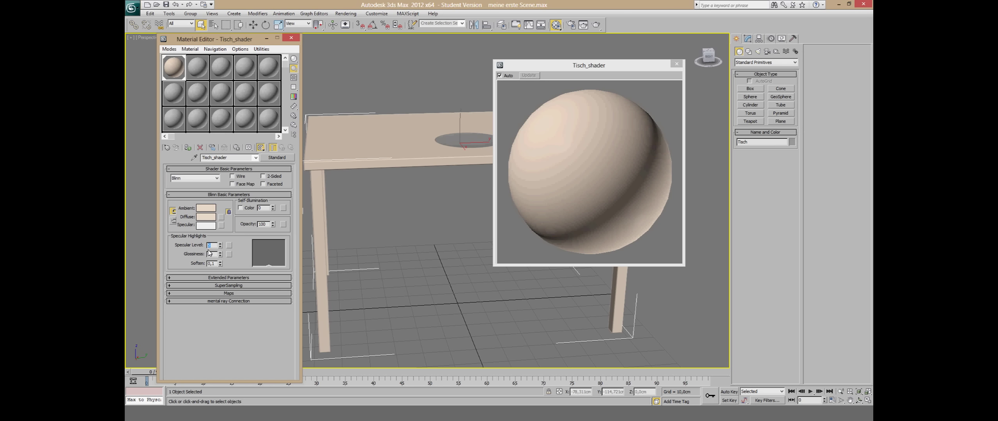
key("Return")
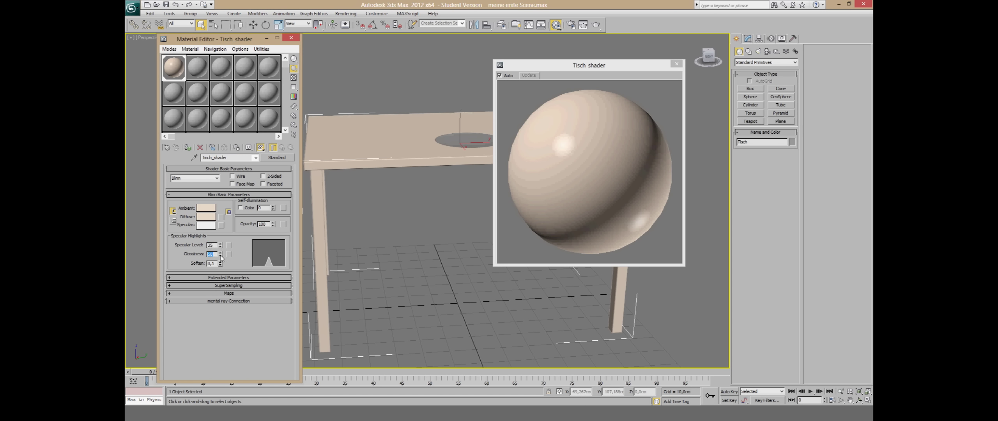
type("5")
key("Return")
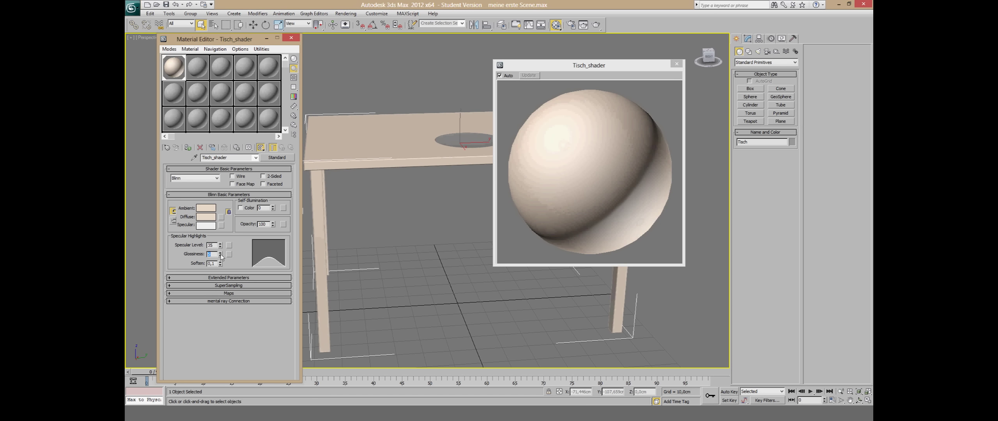
Step: Darken Tisch_shader's diffuse to orange-brown RGB 146, 84, 29 and close the sample preview
left_click(202, 216)
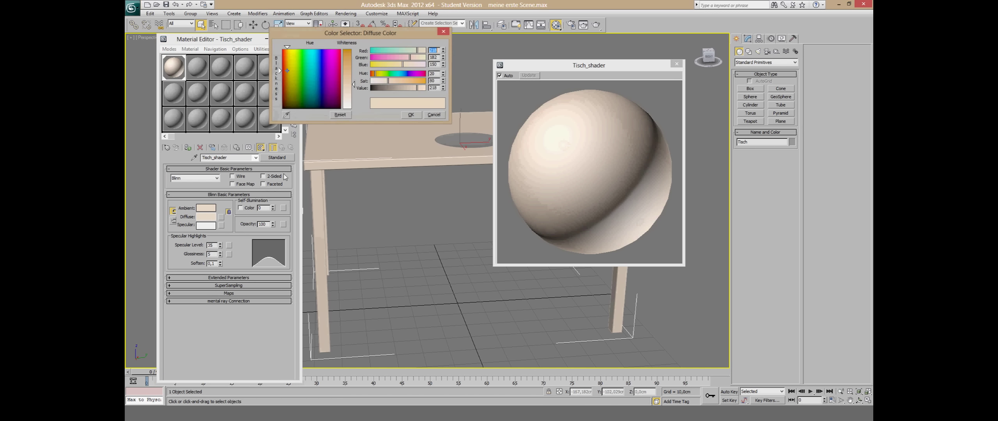
left_click_drag(352, 79, 352, 59)
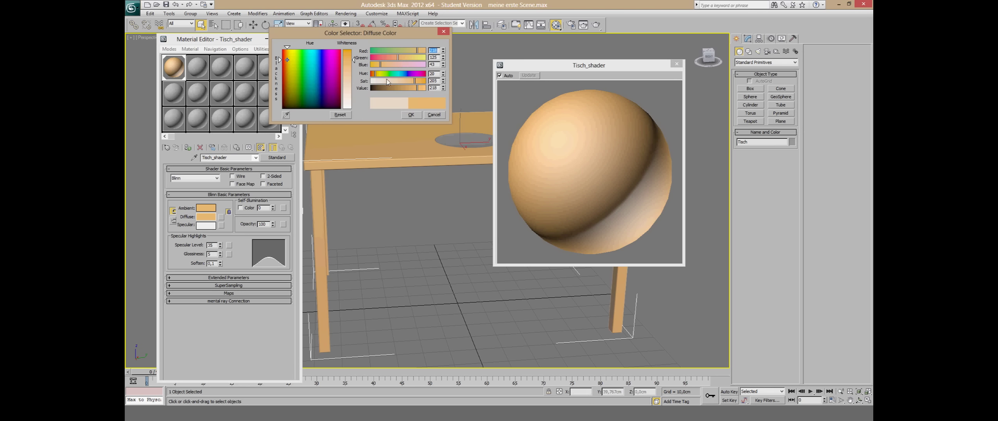
left_click_drag(396, 89, 402, 88)
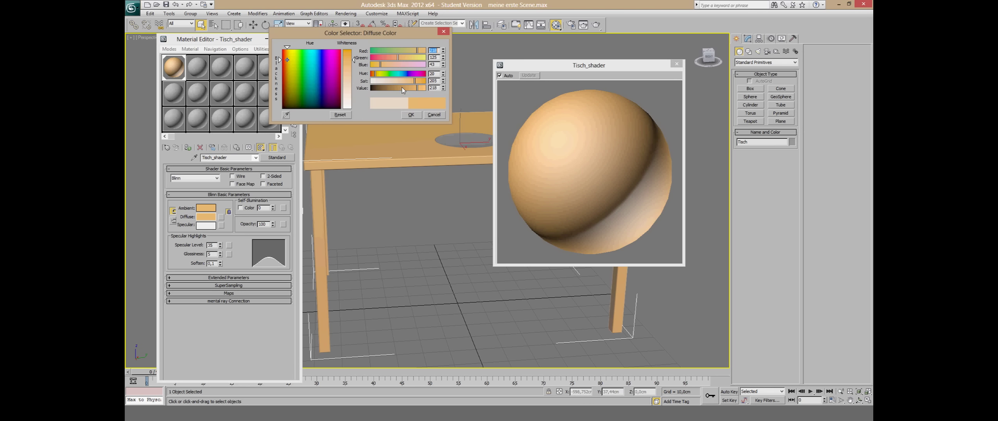
left_click(411, 115)
left_click(677, 63)
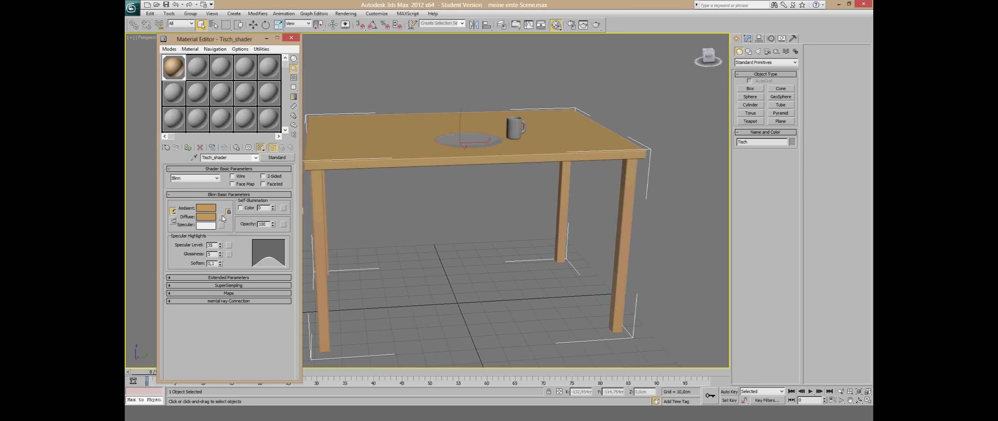
Step: Add an empty Bitmap map to Tisch_shader's diffuse channel, then return to the material's parameters
left_click(221, 217)
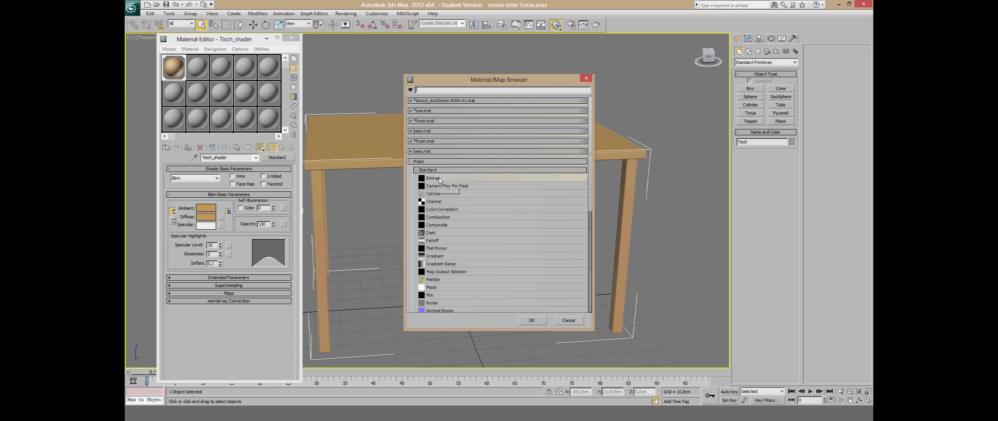
double_click(439, 179)
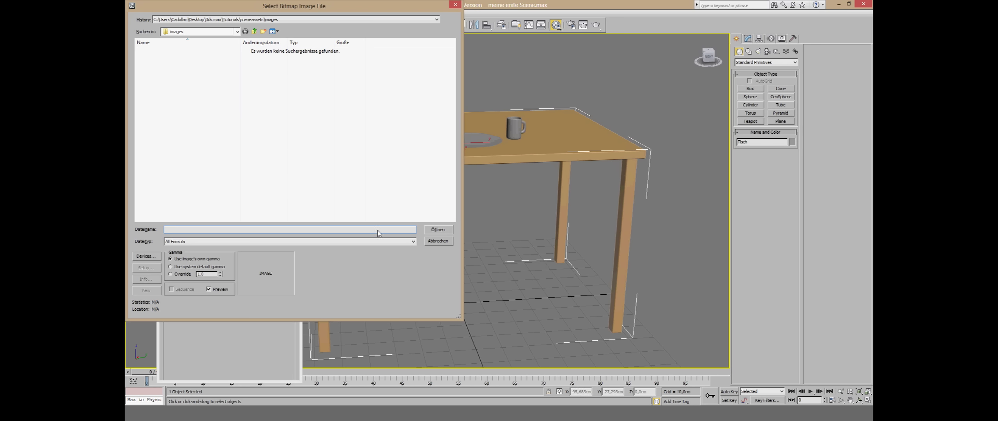
left_click(434, 244)
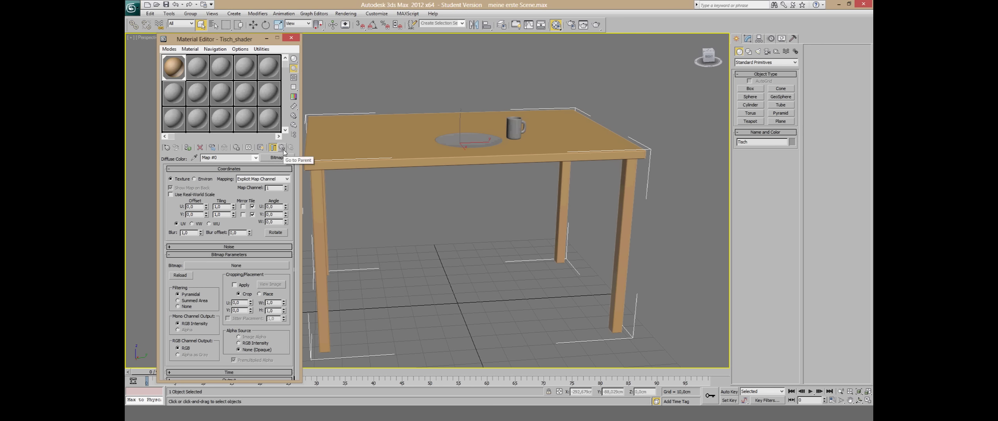
left_click(281, 148)
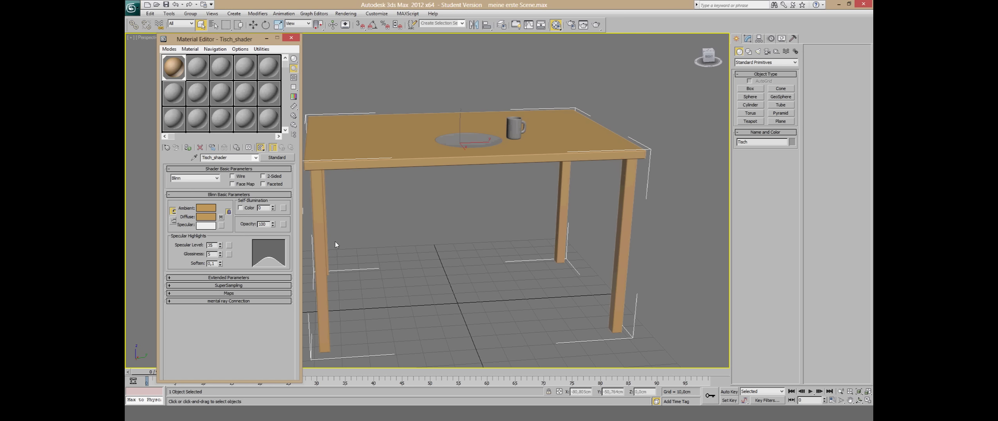
Step: Activate the second material slot, select the mug Becher, and name the material Glas_shader
left_click(471, 144)
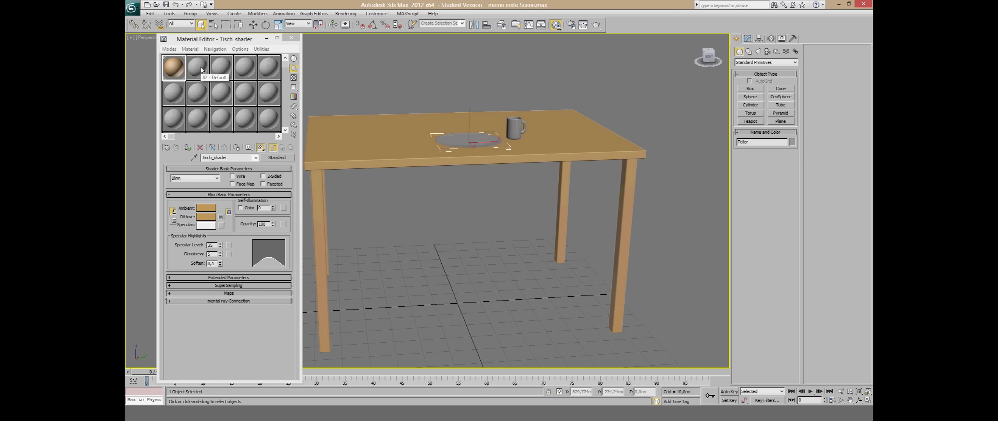
double_click(174, 67)
left_click(198, 67)
left_click(676, 64)
left_click_drag(234, 158, 141, 159)
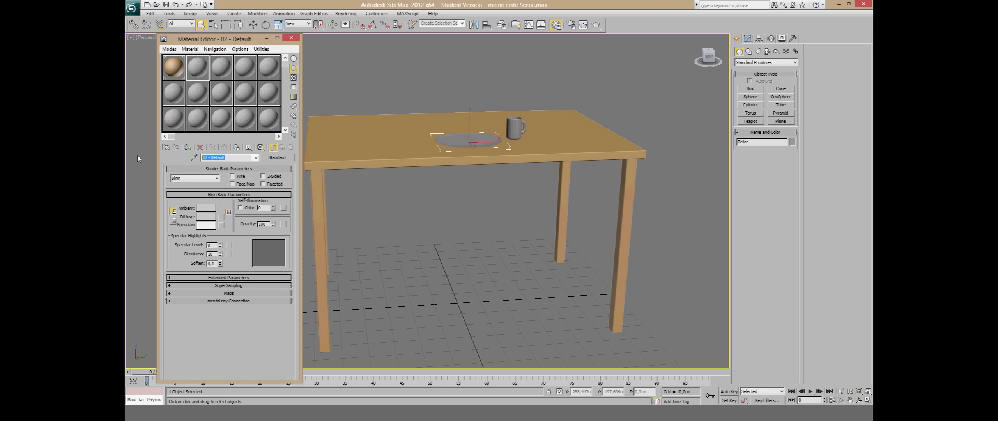
left_click(513, 135)
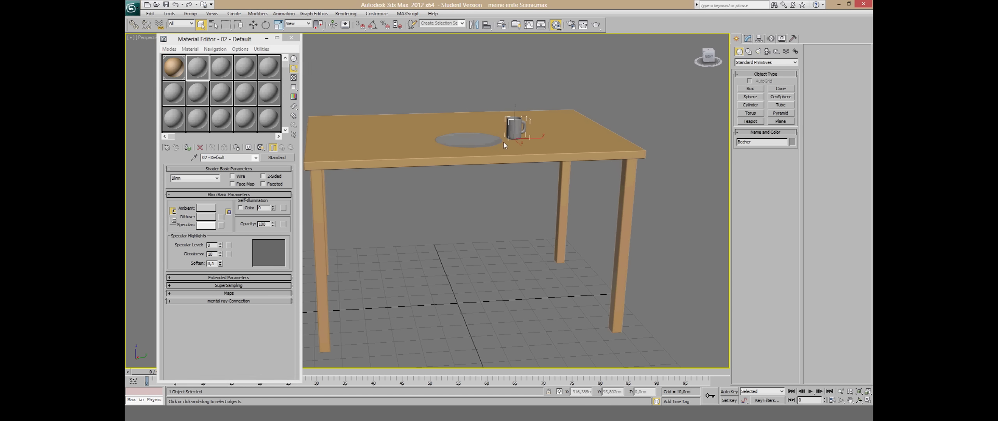
left_click(176, 158)
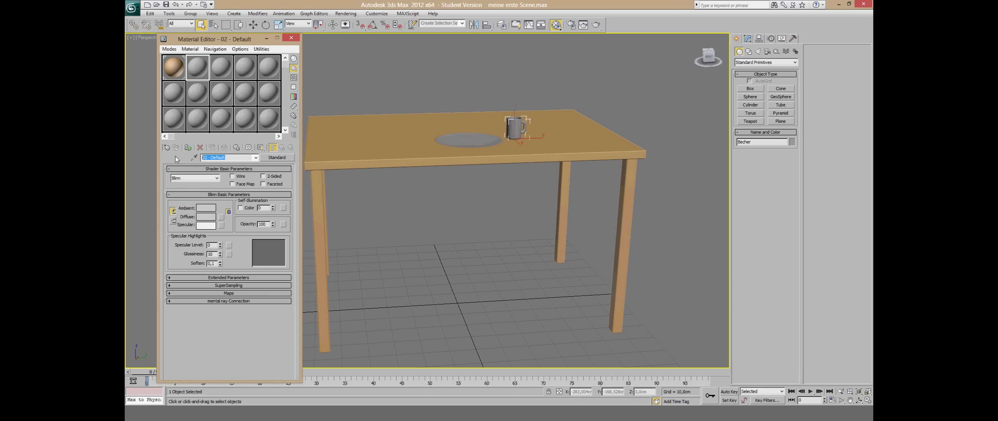
type("Glas_shader")
Step: Assign Glas_shader to the mug, shaded in viewport, with Specular Level 100 and Glossiness 50
left_click(261, 148)
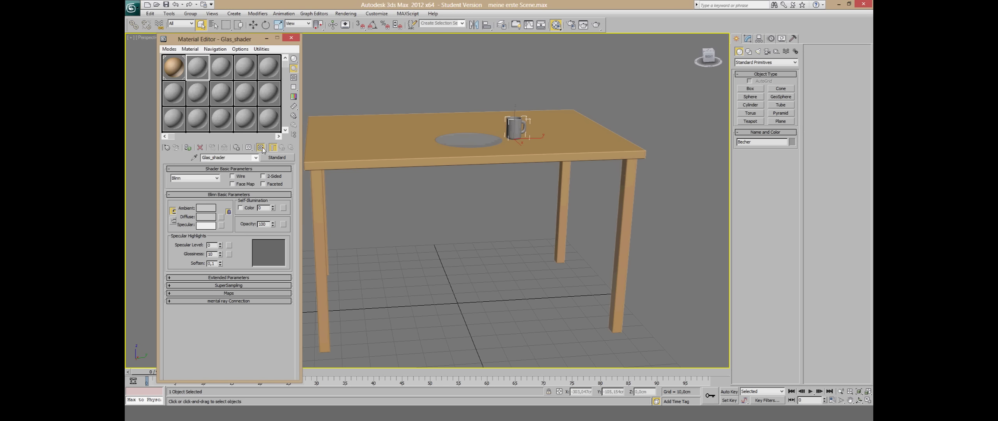
left_click(189, 149)
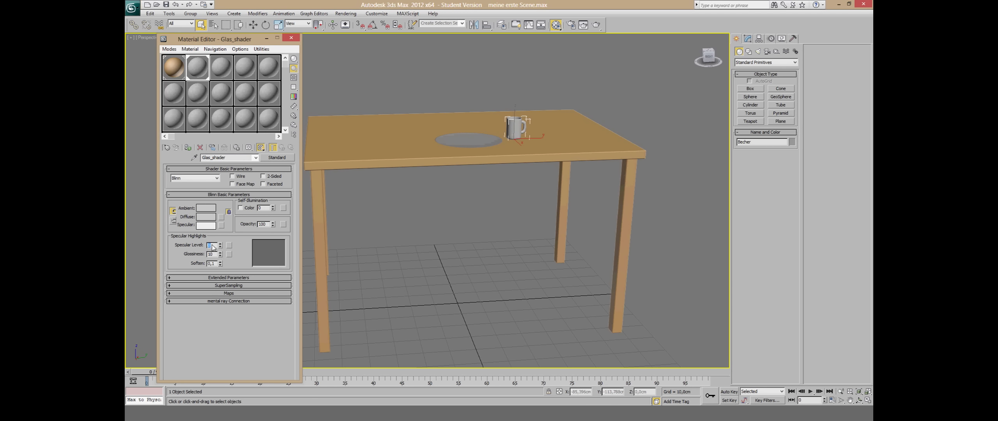
type("10")
key("Return")
double_click(214, 253)
type("50")
key("Return")
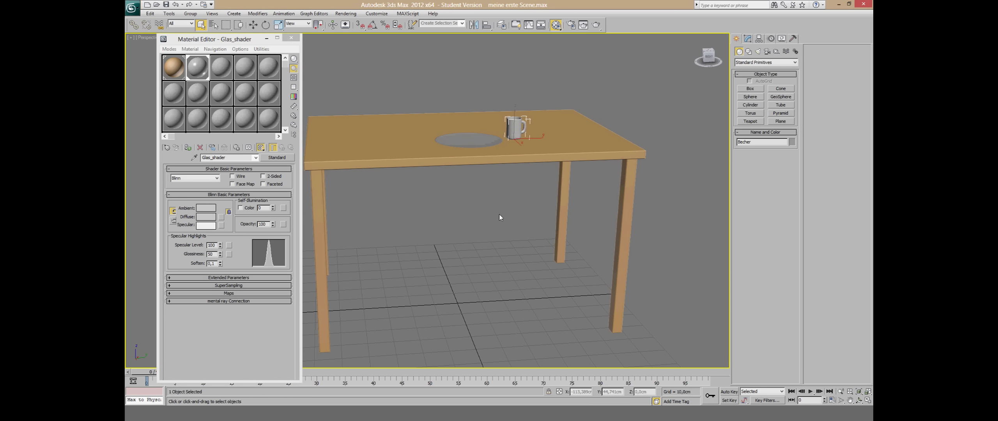
key("z")
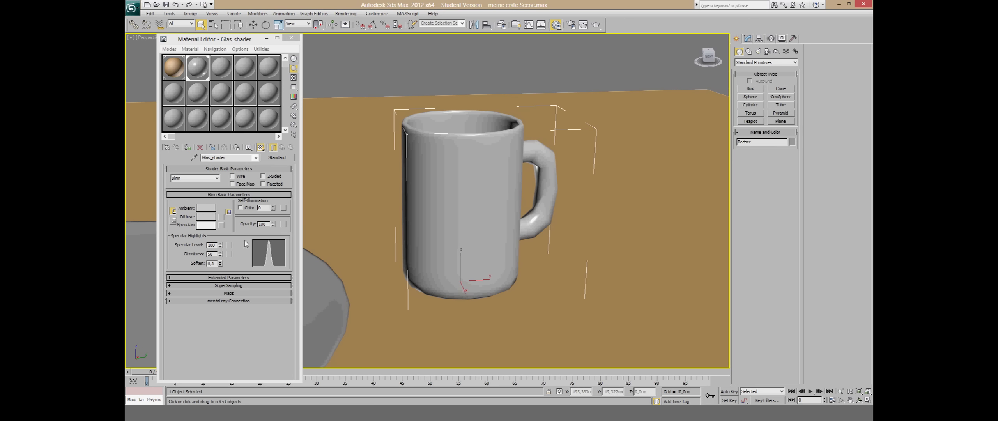
Step: Set Glas_shader's Opacity to 0, then to 30
double_click(263, 224)
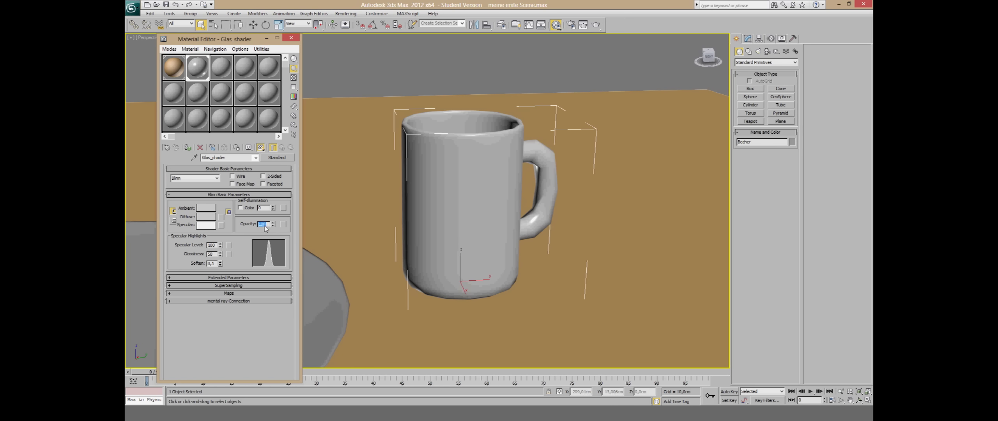
type("0")
key("Return")
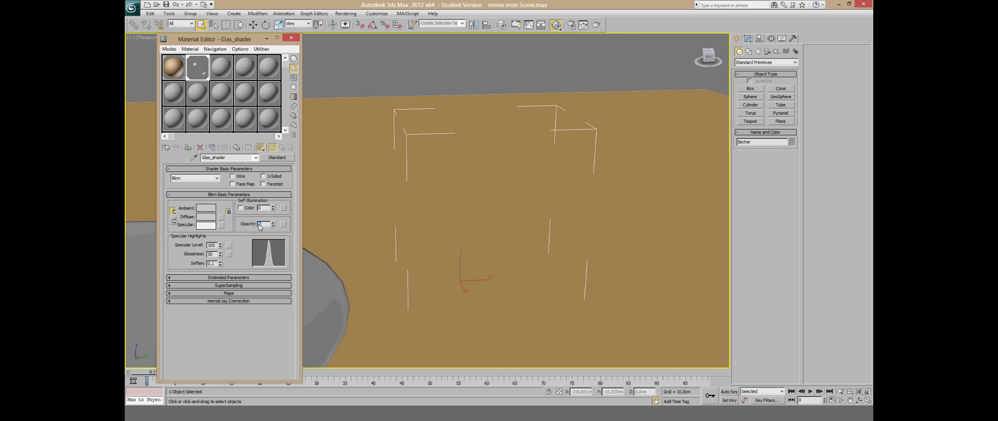
type("30")
key("Return")
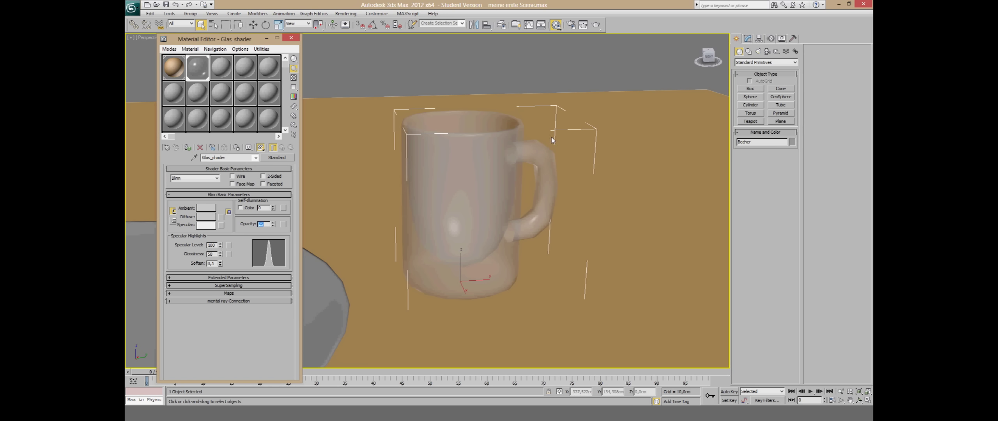
Step: Test-render the view, then set Glas_shader opacity back to 100 and show its Maps
left_click(594, 28)
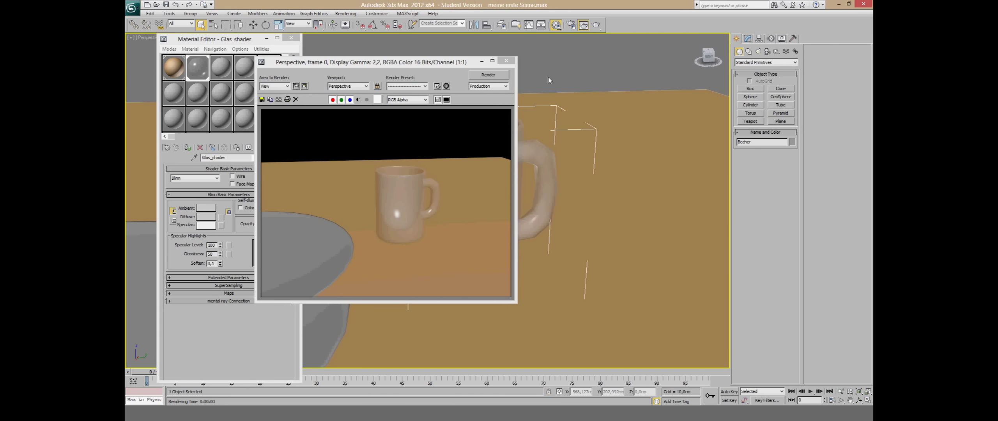
left_click(506, 61)
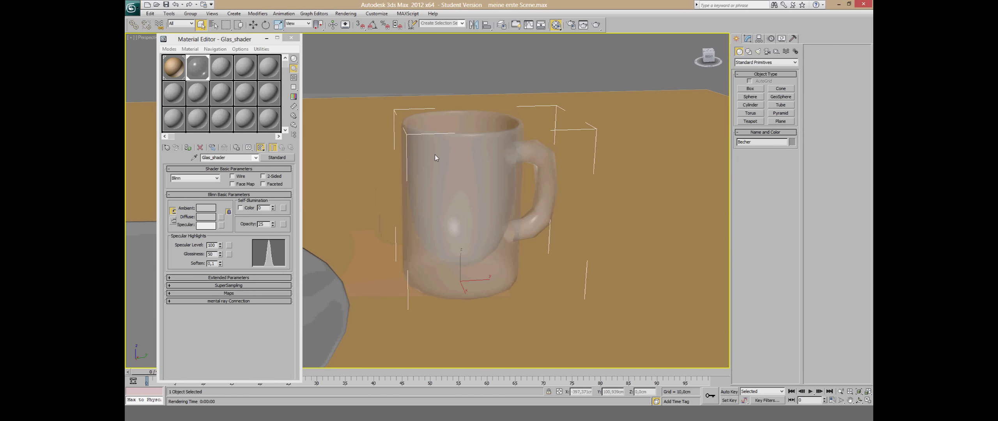
double_click(265, 224)
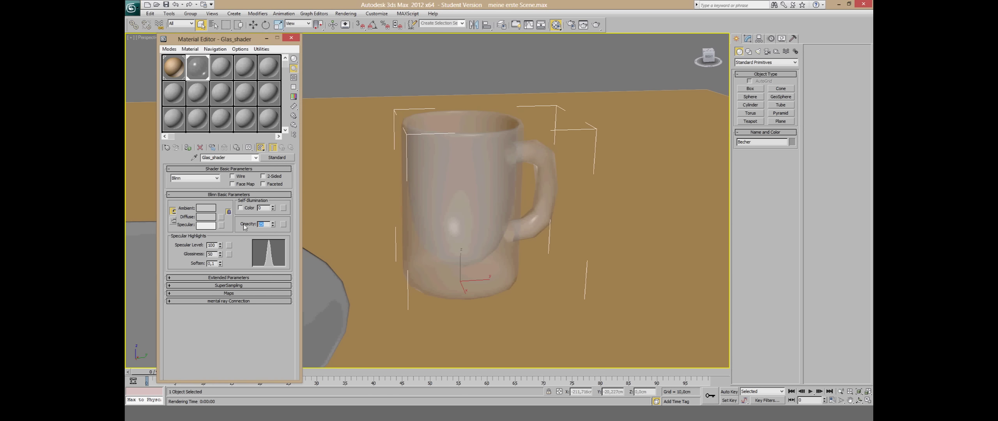
type("100")
key("Return")
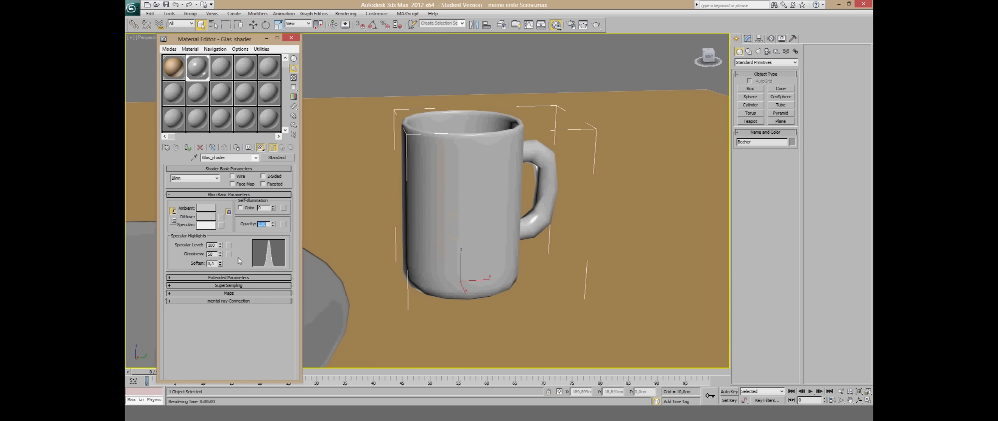
left_click(229, 293)
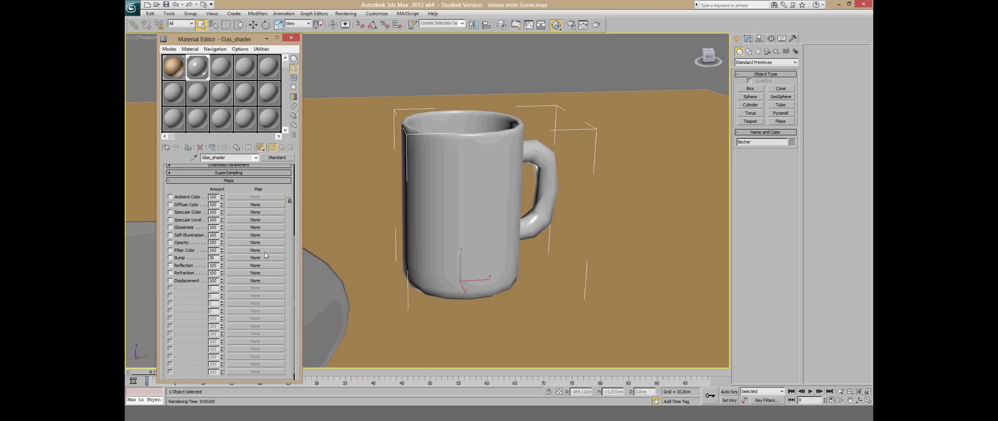
Step: Assign a Raytrace map (Map #1) to the Glas_shader Refraction channel
left_click(242, 273)
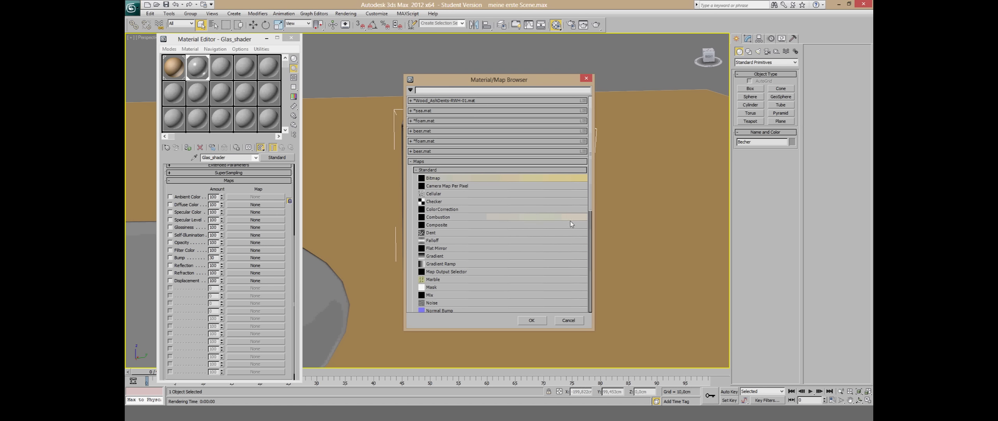
scroll(590, 221, "down", 2)
scroll(546, 226, "down", 2)
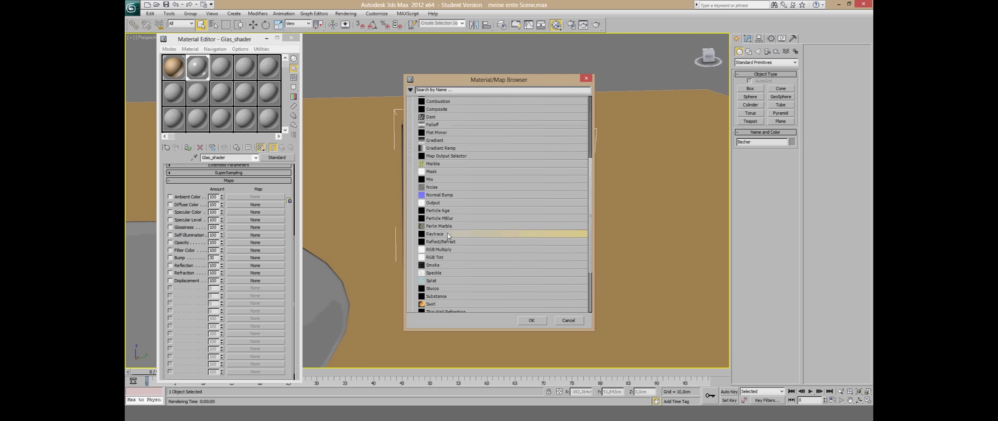
double_click(447, 234)
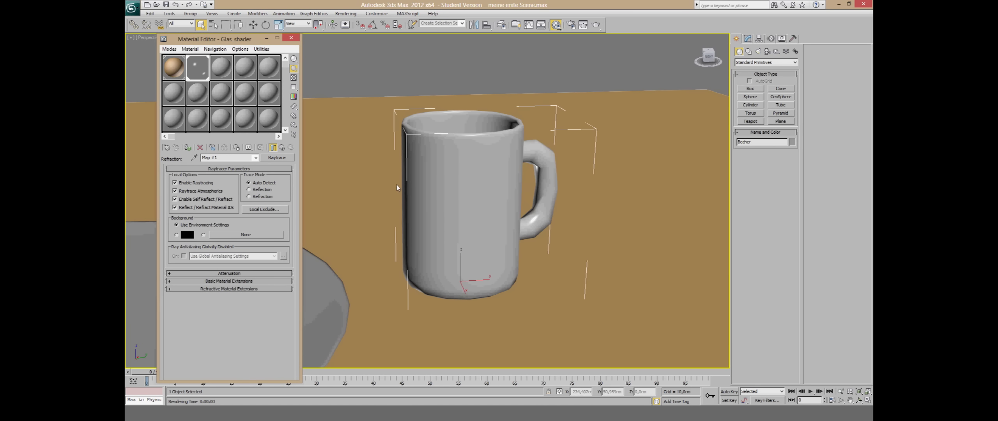
Step: Test-render the glassy mug, close the preview windows, and return to Glas_shader
double_click(200, 67)
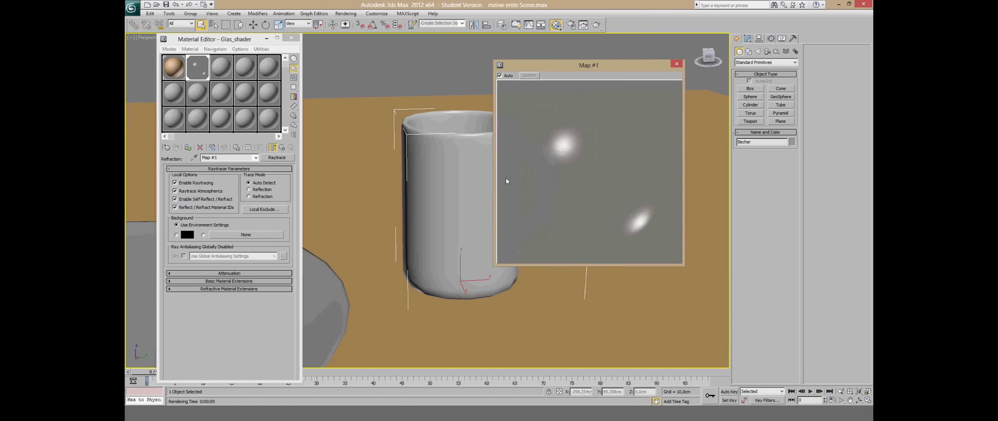
left_click(599, 25)
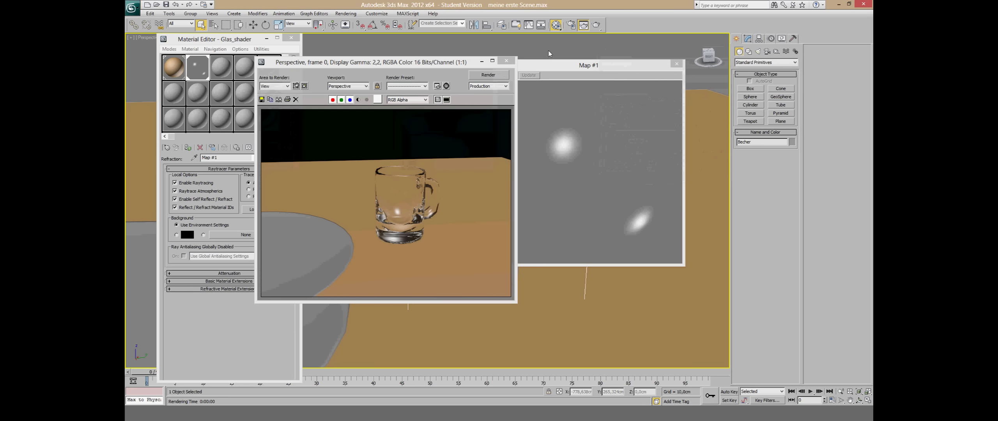
left_click(510, 64)
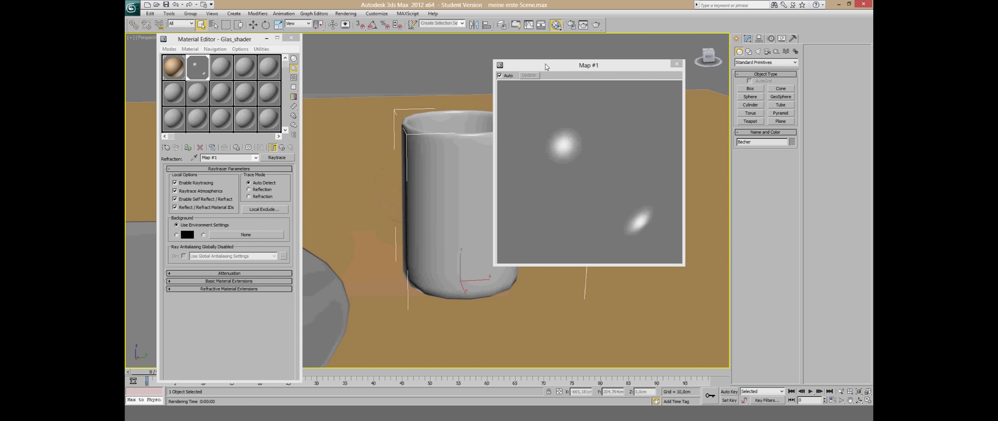
left_click(677, 64)
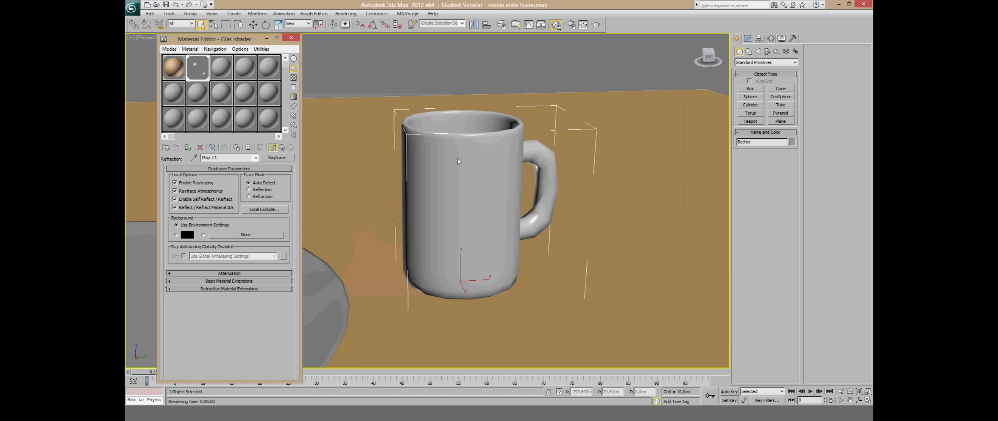
left_click(282, 147)
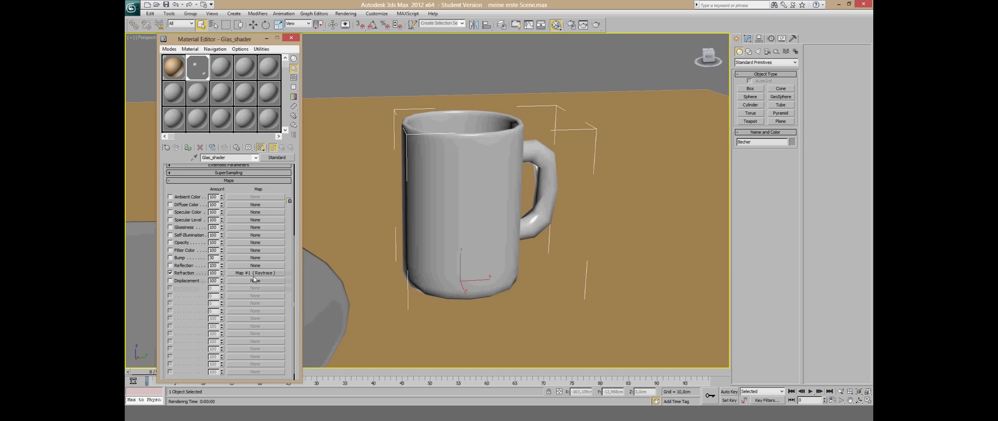
Step: Replace the Raytrace refraction map with a Falloff map (Map #2)
right_click(256, 274)
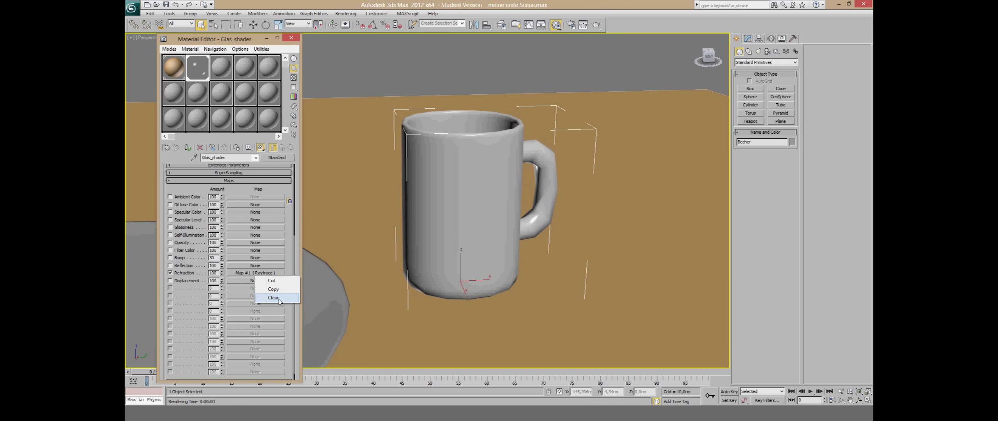
left_click(273, 297)
left_click(235, 273)
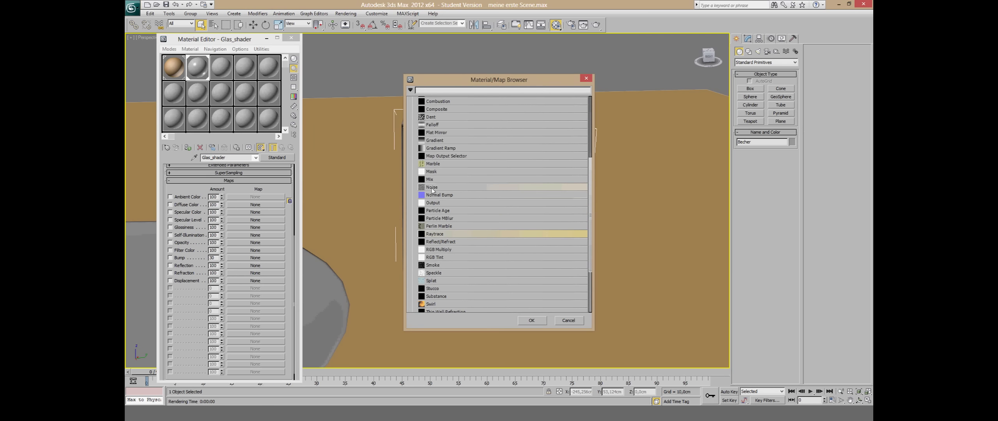
double_click(433, 125)
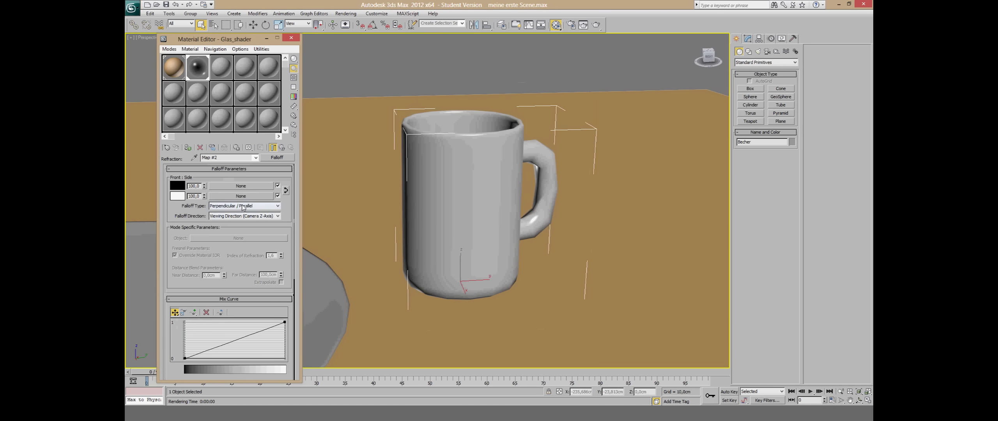
Step: Set the Falloff type to Fresnel with index of refraction 1,65
left_click(213, 207)
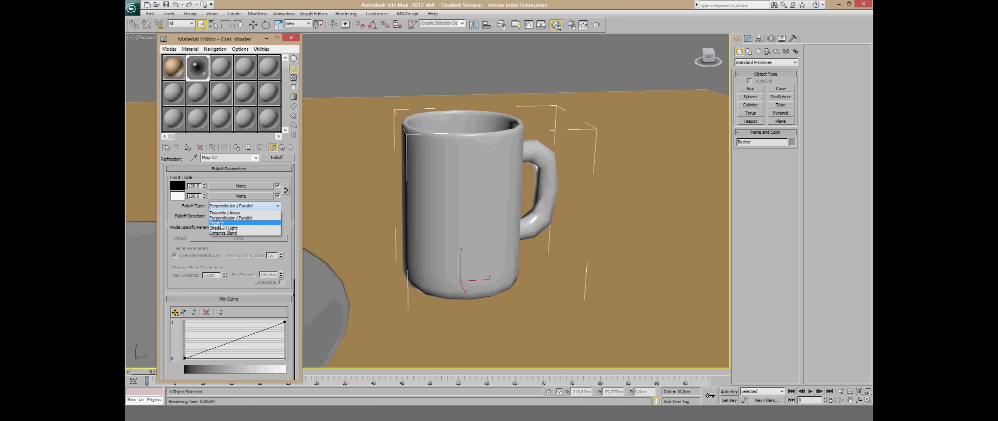
left_click(222, 223)
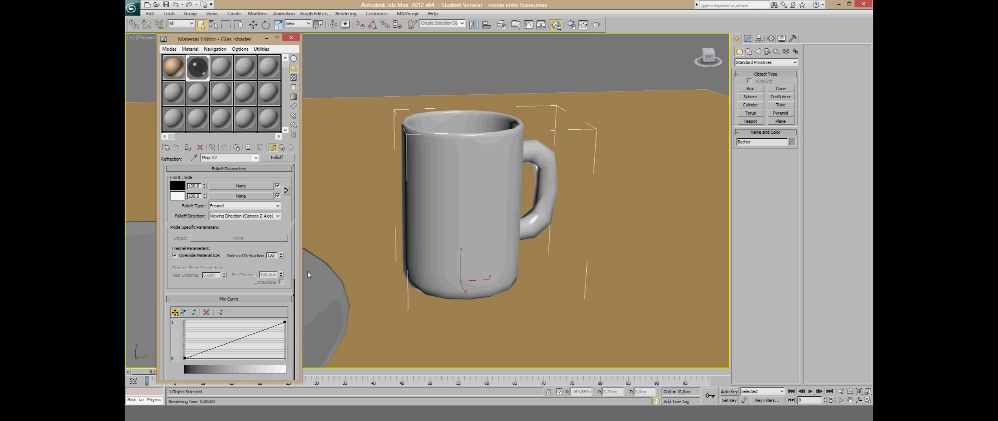
key("BackSpace")
type("6")
key("Return")
Step: Magnify the Falloff map preview with a checkered background and pick a map for its first slot
double_click(198, 67)
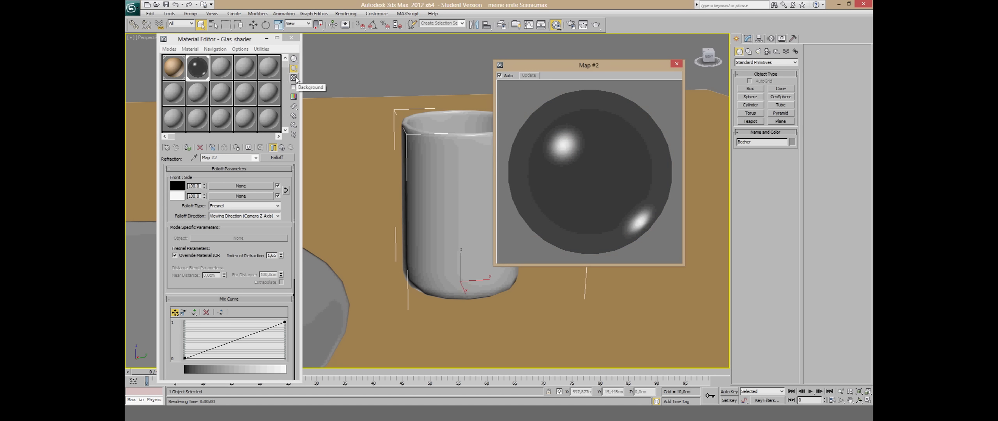
left_click(294, 78)
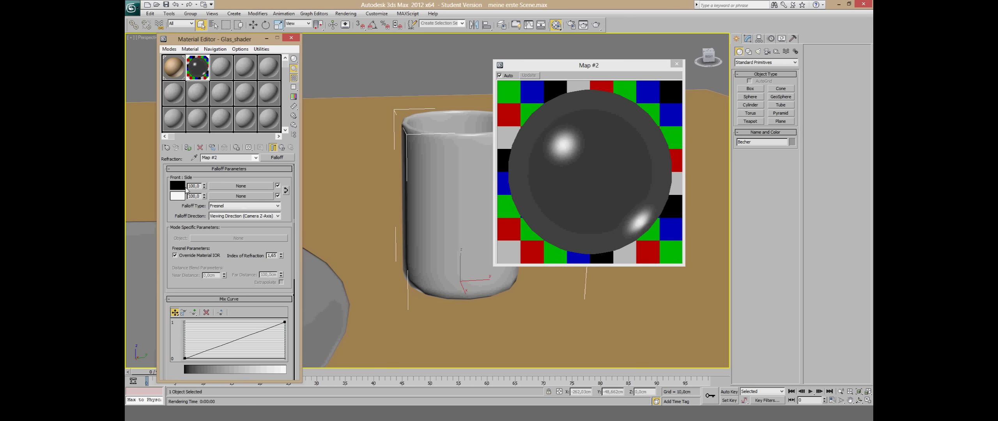
left_click(227, 187)
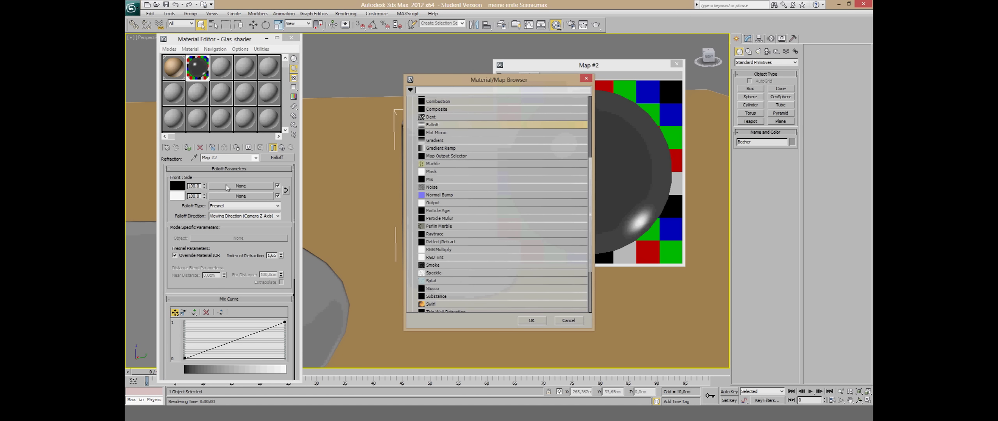
Step: Put a Raytrace map (Map #3) in the Falloff's first slot and close the enlarged preview
scroll(452, 291, "down", 1)
scroll(450, 288, "down", 1)
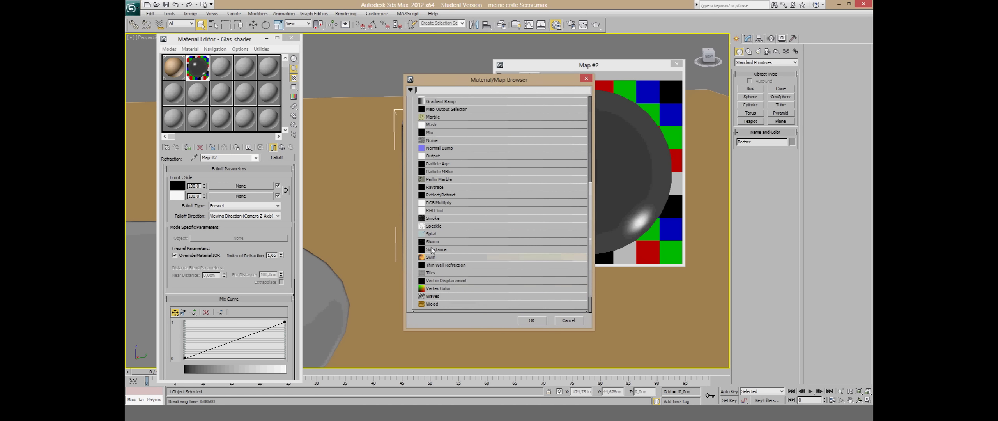
double_click(436, 187)
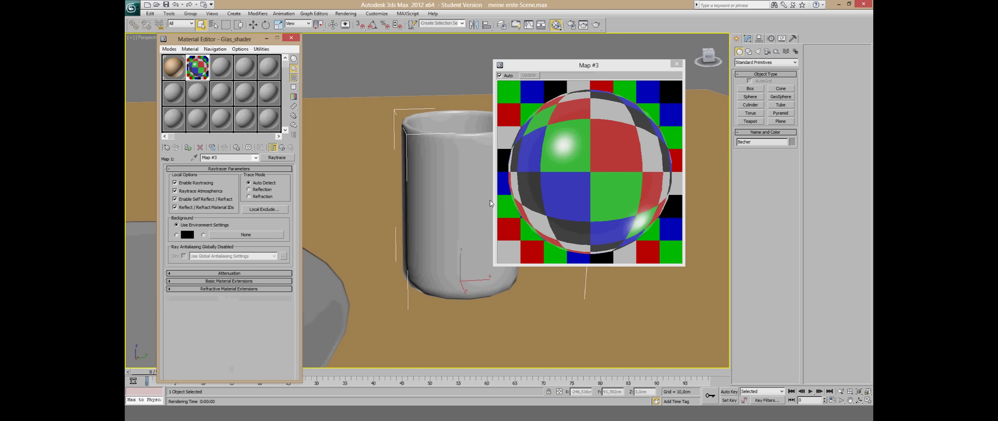
left_click(676, 63)
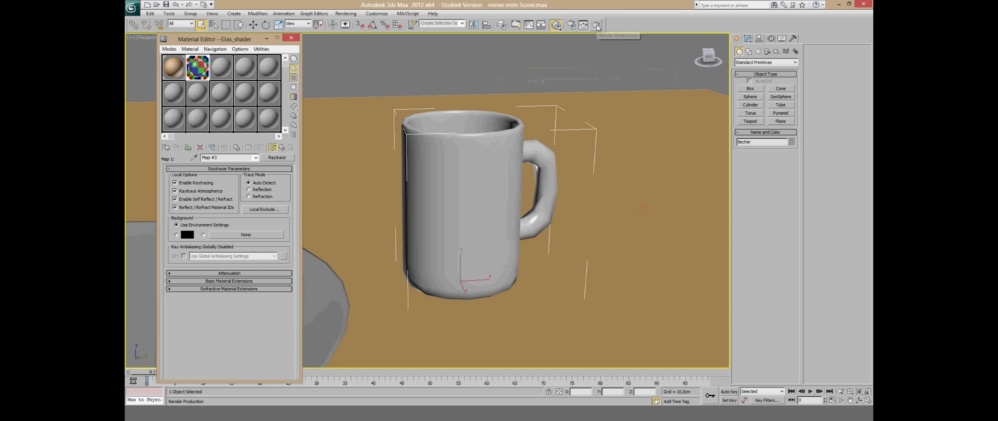
Step: Test-render the scene to check the glass mug and pan the viewport
left_click(596, 25)
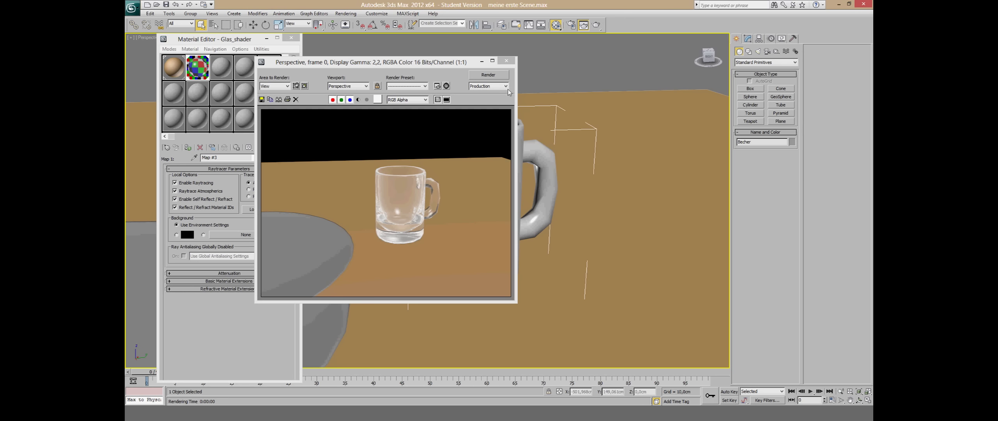
left_click(511, 61)
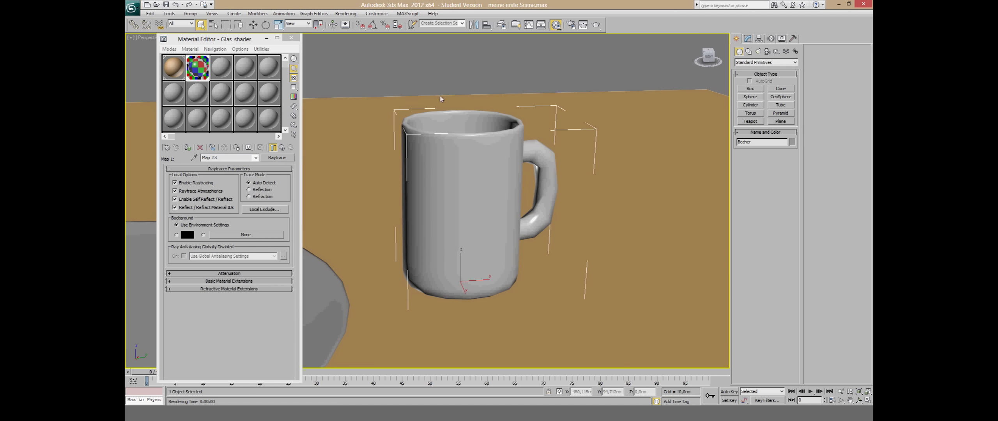
middle_click_drag(381, 124, 483, 112)
Step: Go back up to Glas_shader, adjust the viewport, and move the Material Editor aside
left_click(283, 147)
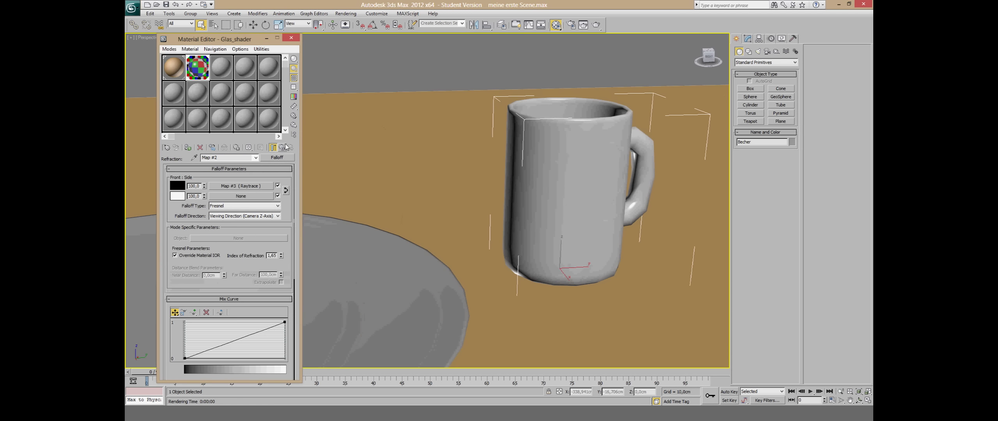
left_click(282, 147)
mouse_move(364, 144)
middle_mouse_down()
mouse_move(441, 154)
mouse_move(507, 141)
mouse_move(514, 150)
mouse_move(550, 147)
middle_mouse_up()
scroll(473, 157, "down", 4)
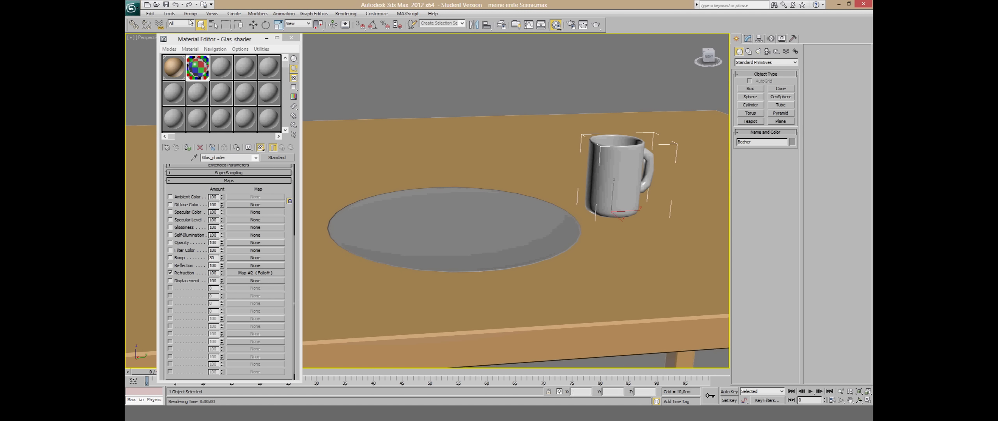
left_click_drag(246, 44, 303, 87)
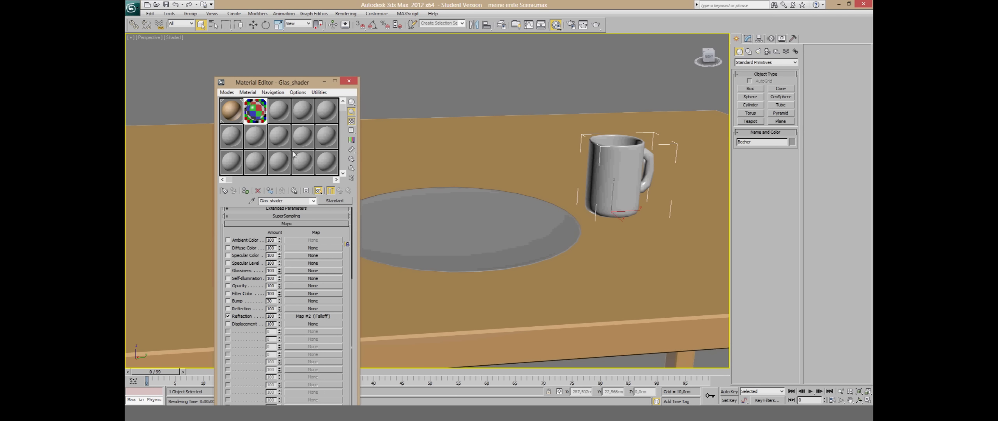
Step: Pick the unused third material slot and select the plate
left_click(277, 109)
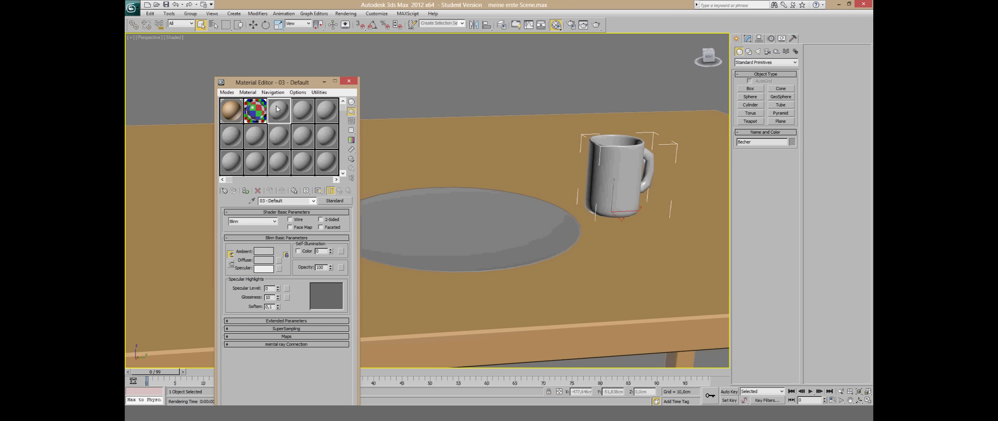
left_click(475, 252)
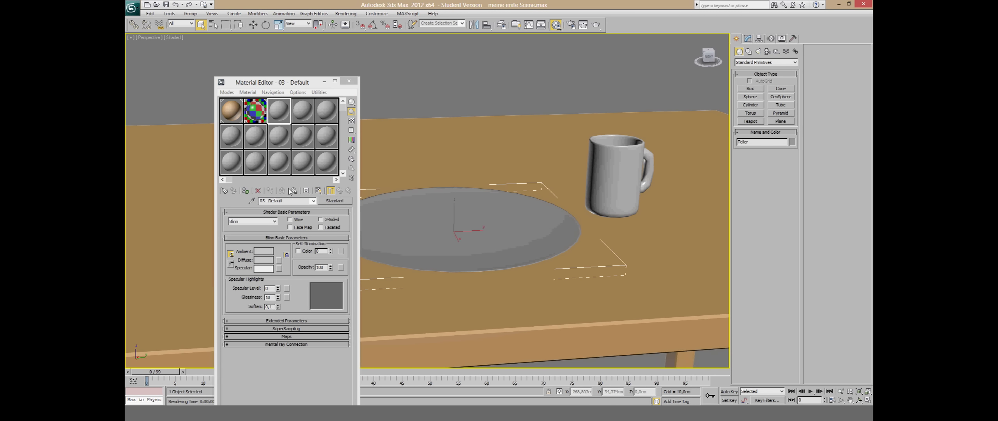
left_click(221, 203)
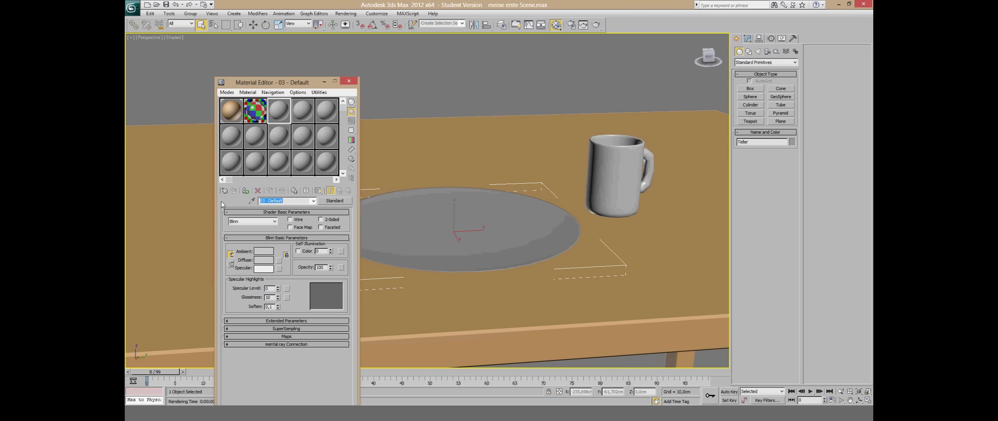
Step: Rename the material to Ceramic_shader and assign it to the plate
type("Kerami")
type("k")
key("shift+Home")
key("BackSpace")
type("Ceramic_shader")
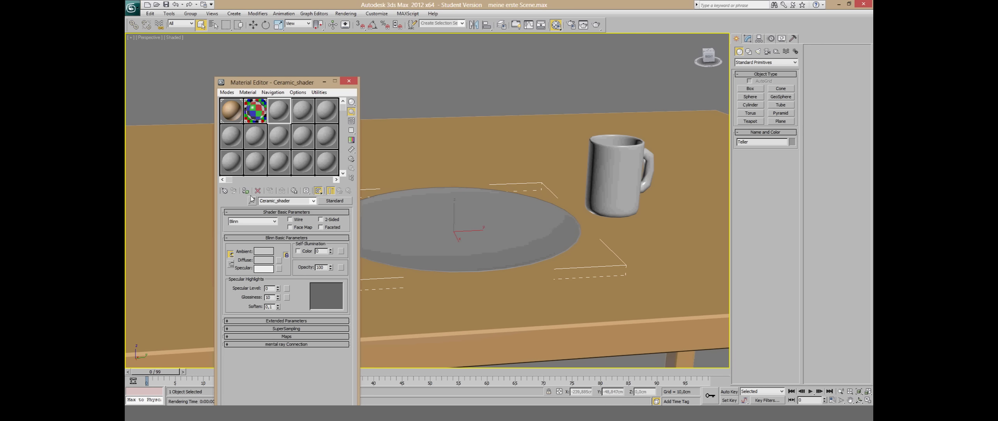
left_click(245, 191)
left_click(261, 259)
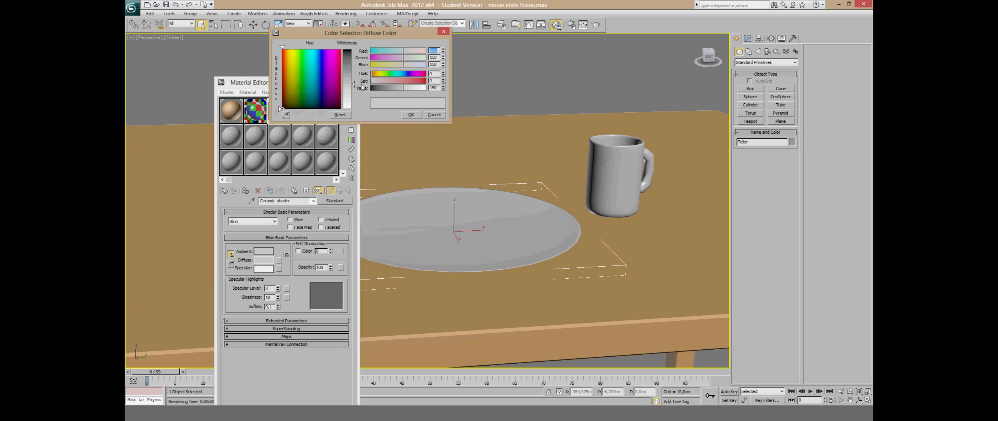
Step: Make Ceramic_shader near-white with Specular Level 70 and Glossiness 45, then recentre the view
left_click_drag(354, 90, 354, 106)
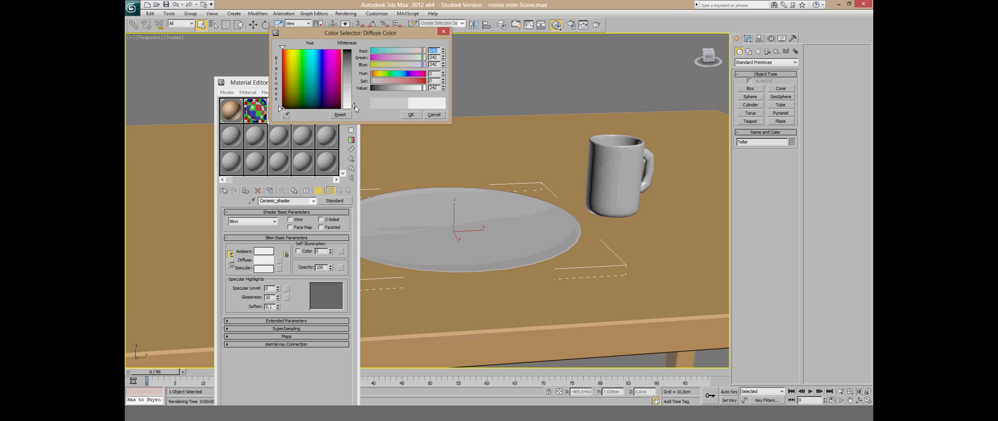
left_click(411, 114)
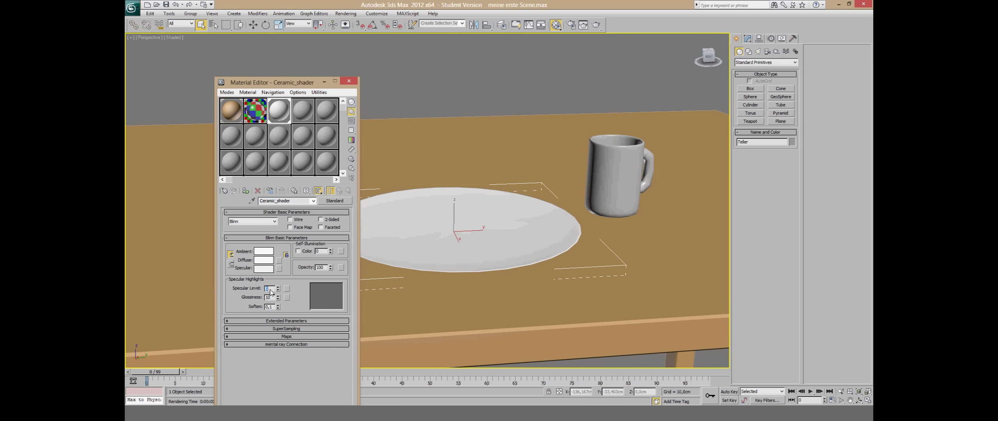
left_click(270, 288)
type("75")
key("Return")
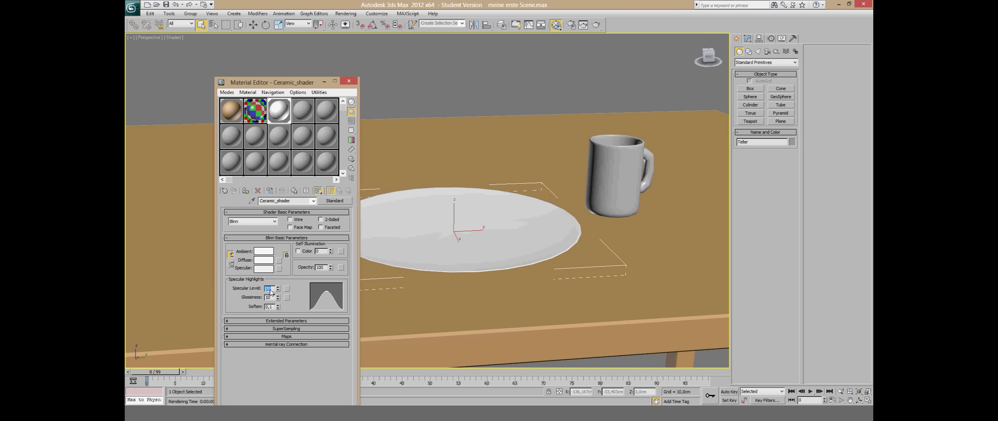
double_click(272, 298)
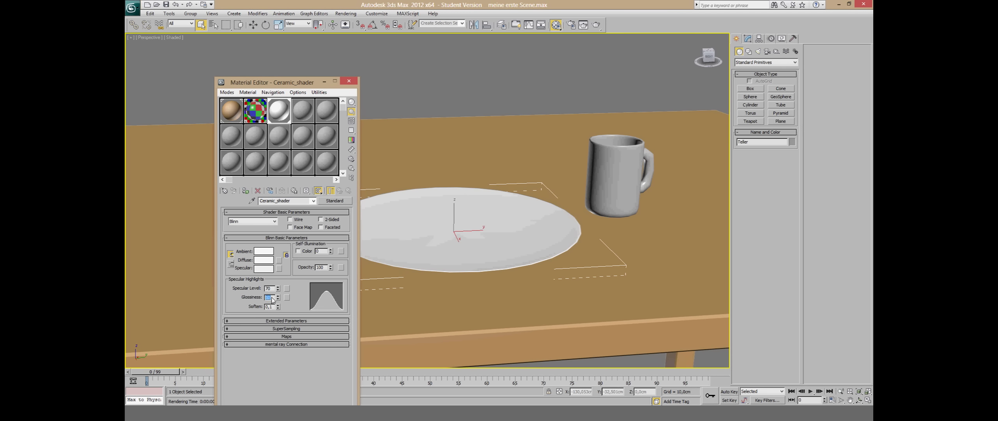
type("45")
key("Return")
middle_click_drag(505, 249, 526, 245)
scroll(530, 243, "down", 2)
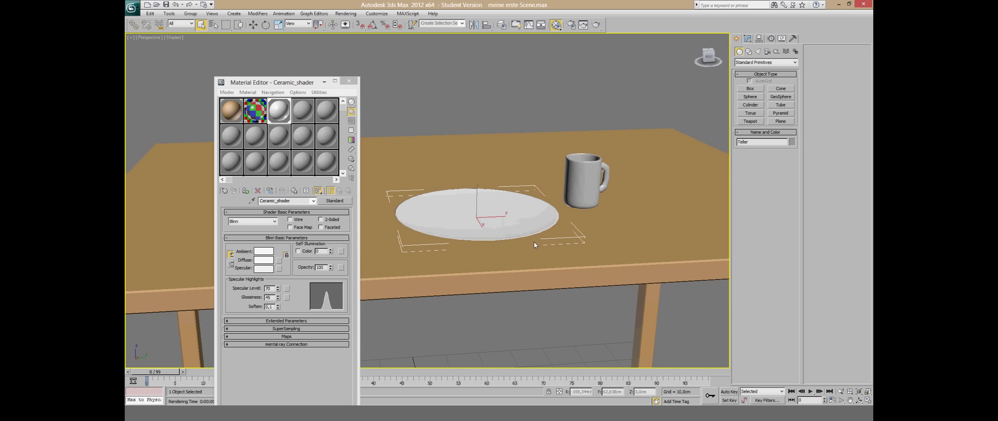
scroll(510, 265, "down", 2)
scroll(507, 266, "down", 2)
scroll(531, 226, "down", 2)
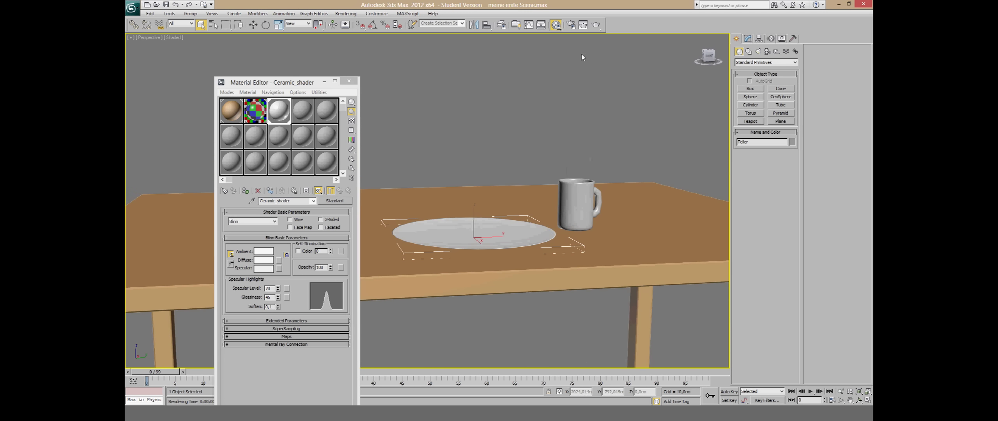
left_click(596, 25)
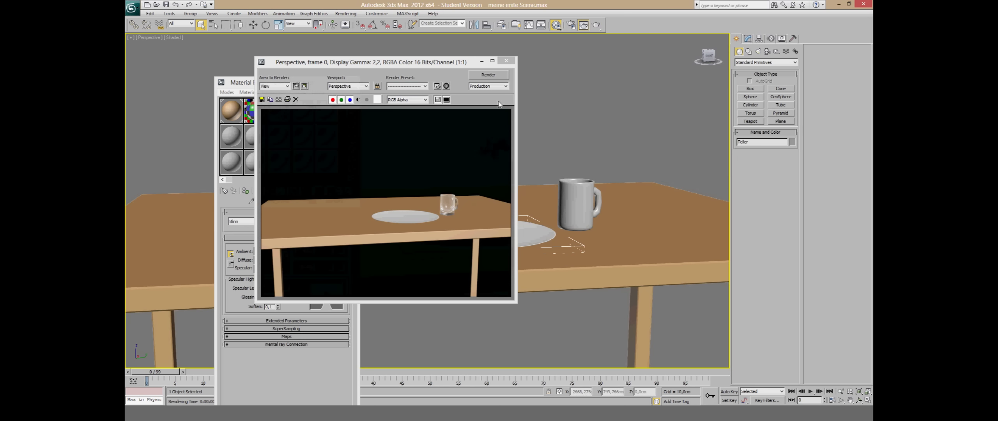
left_click(506, 60)
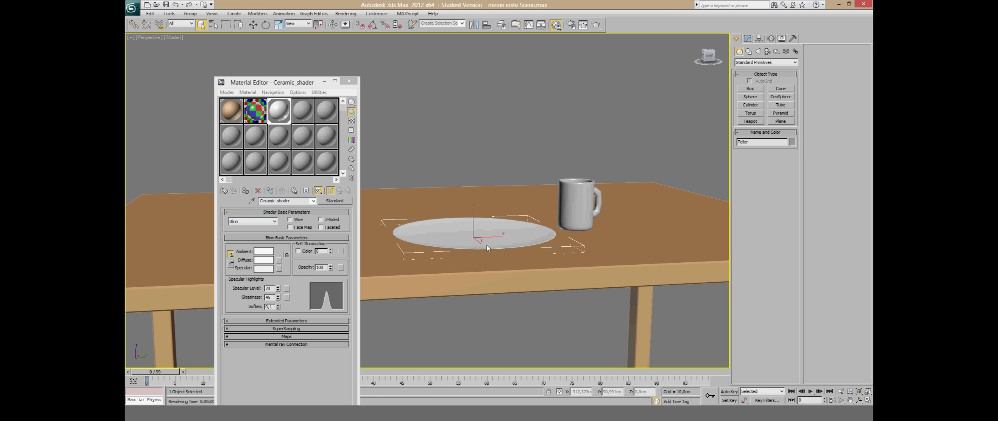
Step: Try Multi-Layer shading on Ceramic_shader, then switch it back to Blinn
scroll(491, 244, "up", 1)
scroll(492, 244, "up", 2)
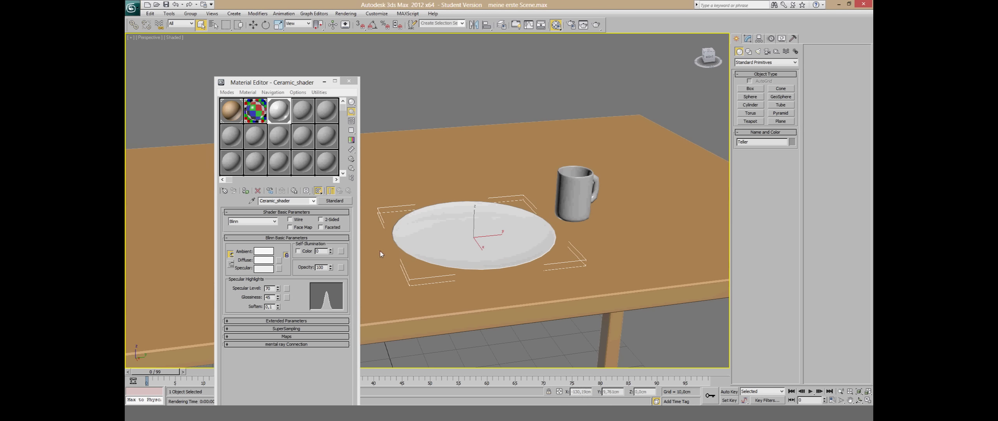
left_click(261, 221)
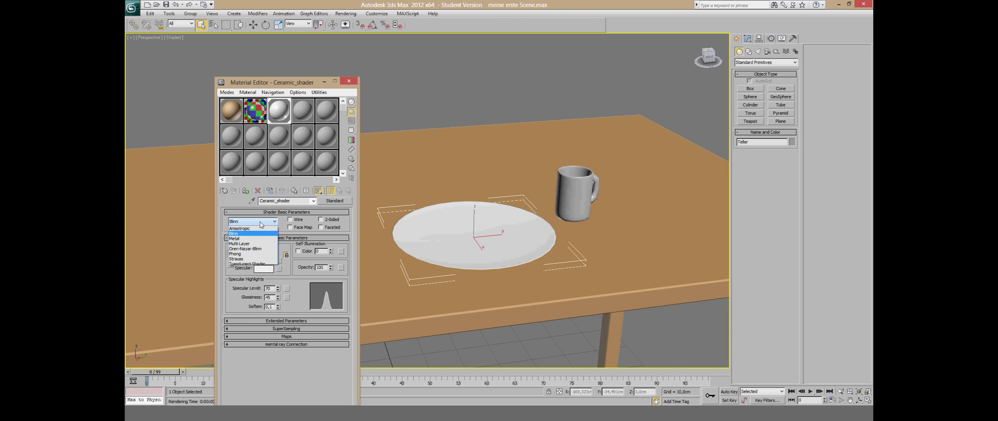
left_click(252, 245)
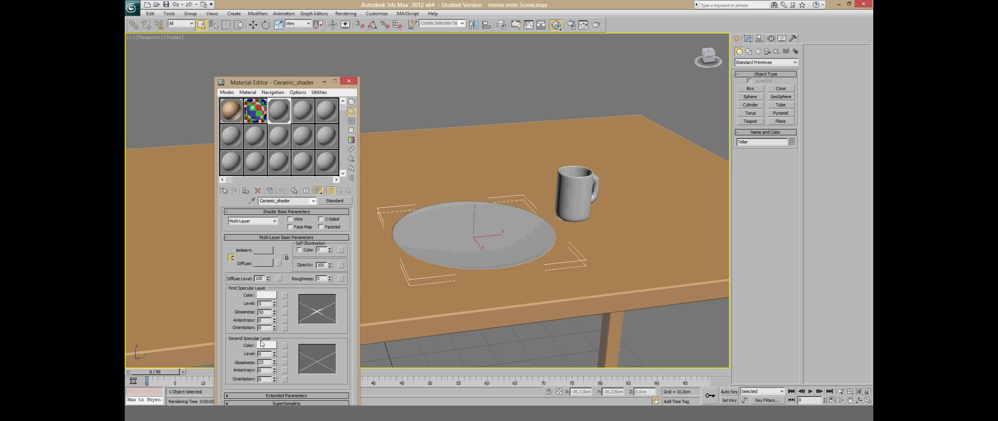
left_click(265, 222)
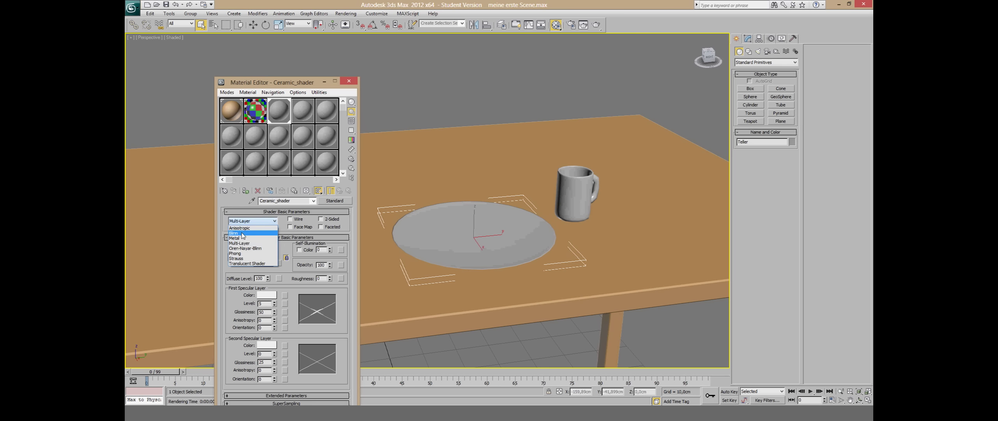
left_click(242, 233)
Step: Orbit lower and reset the Ceramic_shader diffuse colour to near-white
mouse_move(432, 265)
middle_mouse_down("alt")
mouse_move(430, 248)
mouse_move(401, 258)
middle_mouse_up("alt")
left_click(257, 260)
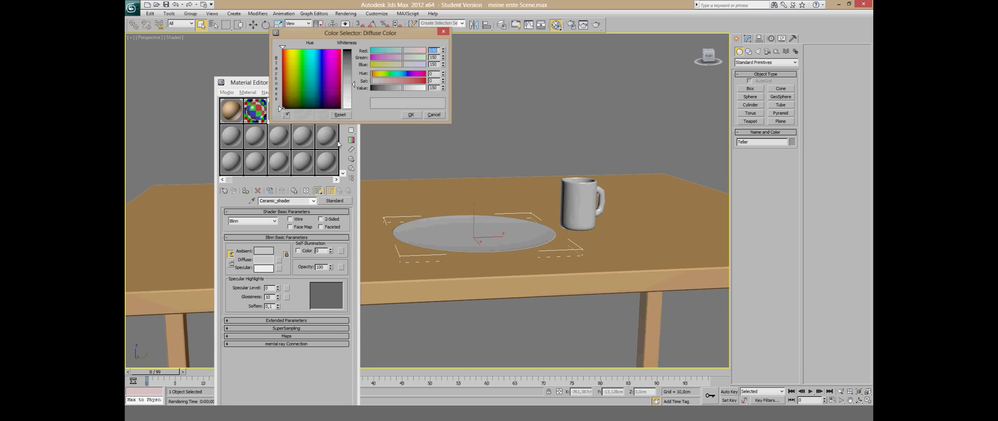
left_click_drag(354, 100, 354, 109)
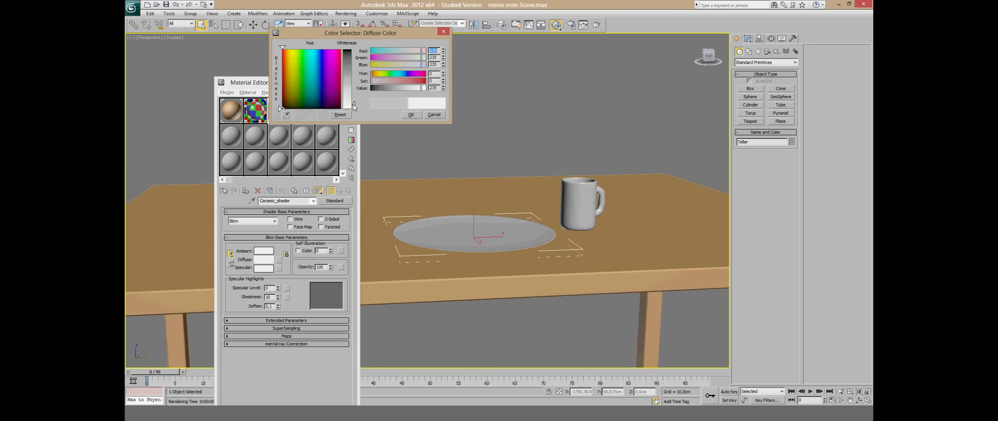
left_click(411, 115)
Step: Set Specular Level 70 and Glossiness 50, then close the Material Editor
double_click(272, 288)
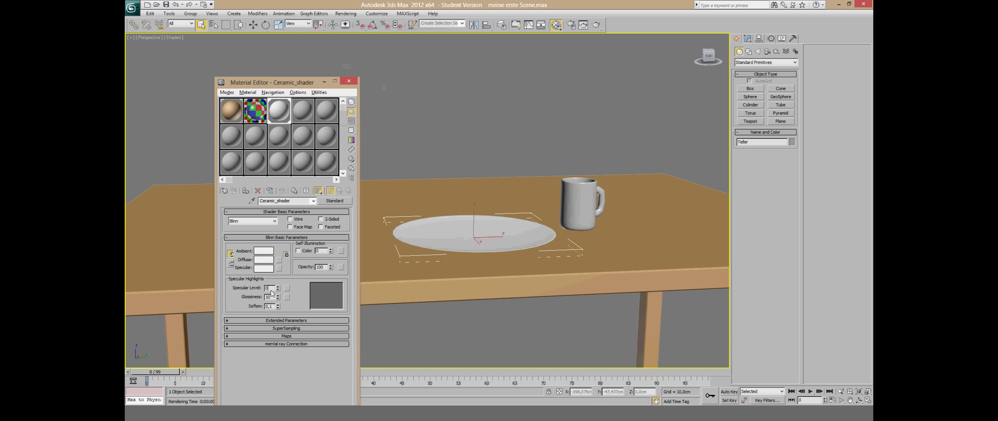
type("0")
key("Return")
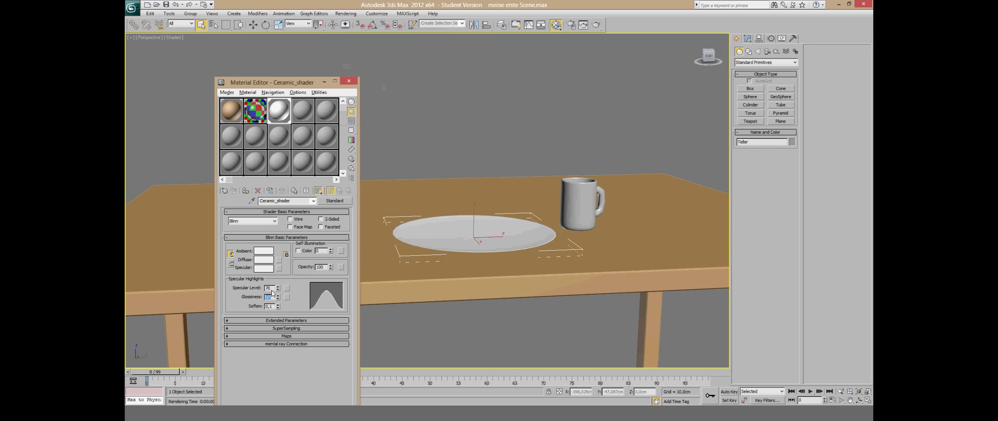
type("50")
key("Return")
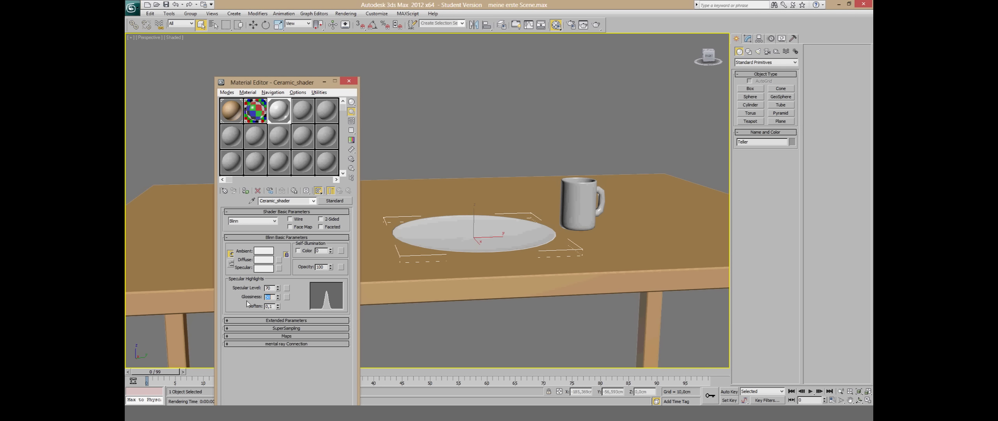
left_click(349, 81)
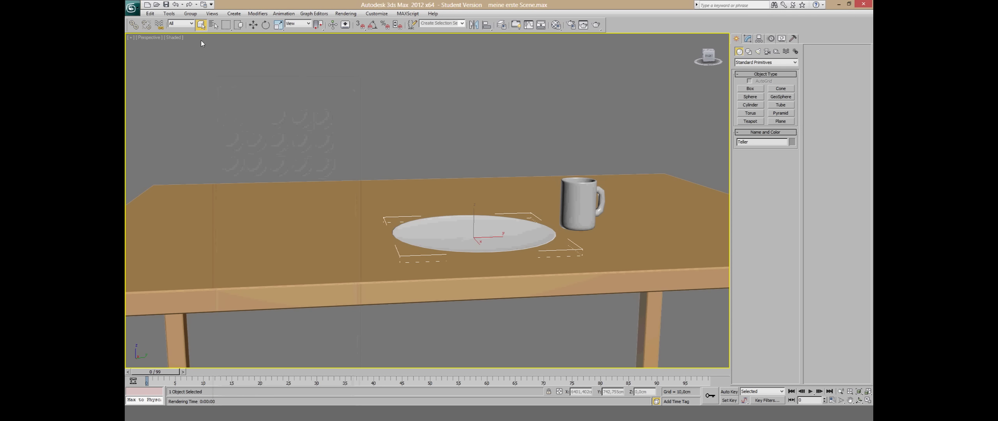